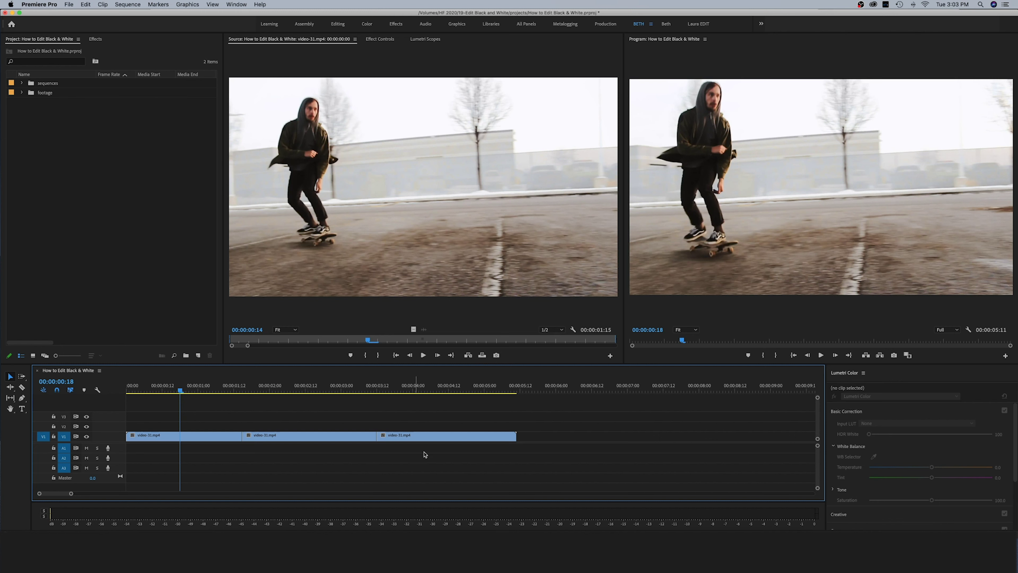
# - Preview frames across the three skate clips, ending near the start of the first
pyautogui.click(315, 389)
pyautogui.click(428, 388)
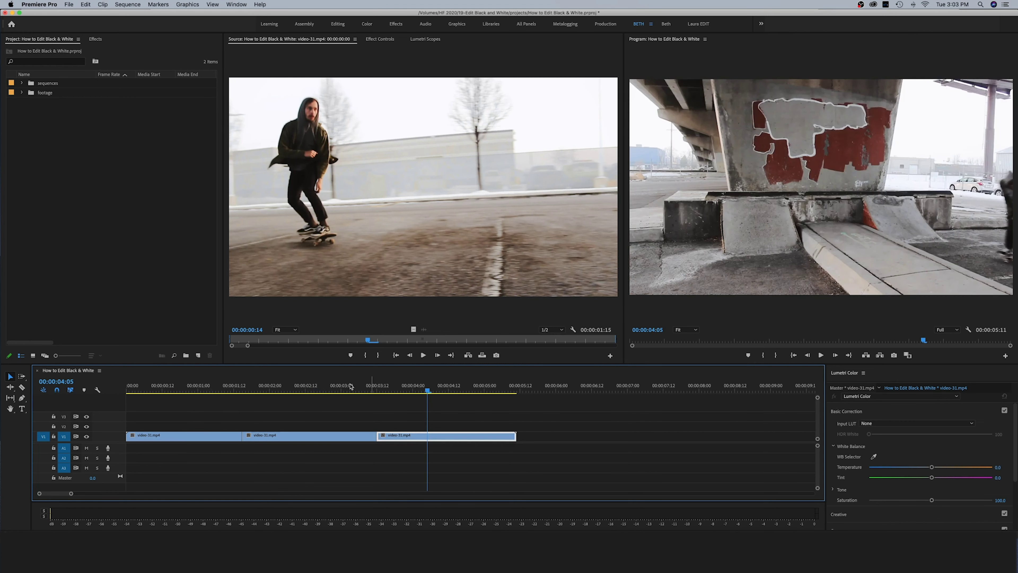
pyautogui.click(310, 388)
pyautogui.click(186, 388)
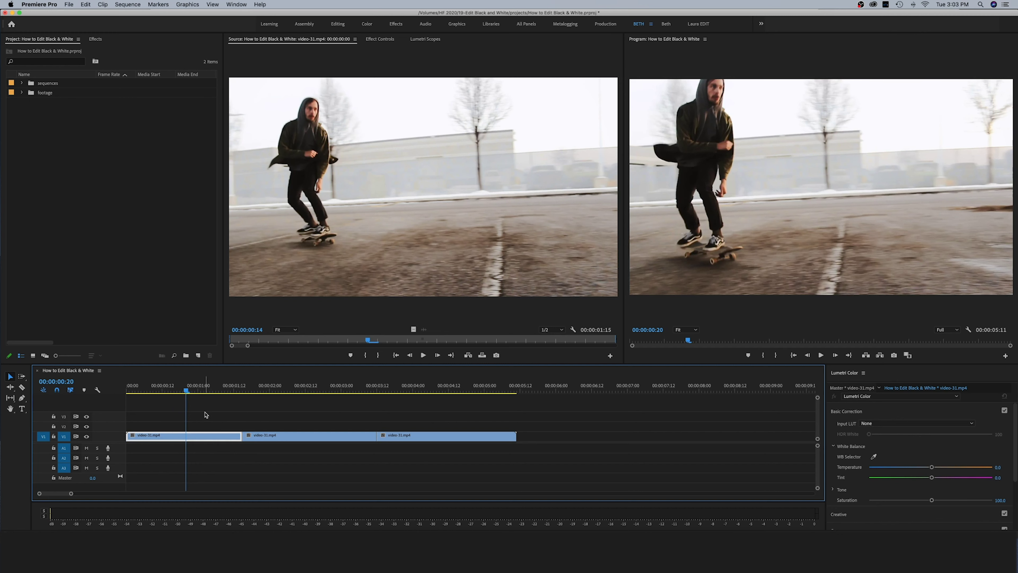
# - Show the Effects panel in place of the Project panel and expand its Video Effects folder
pyautogui.click(95, 40)
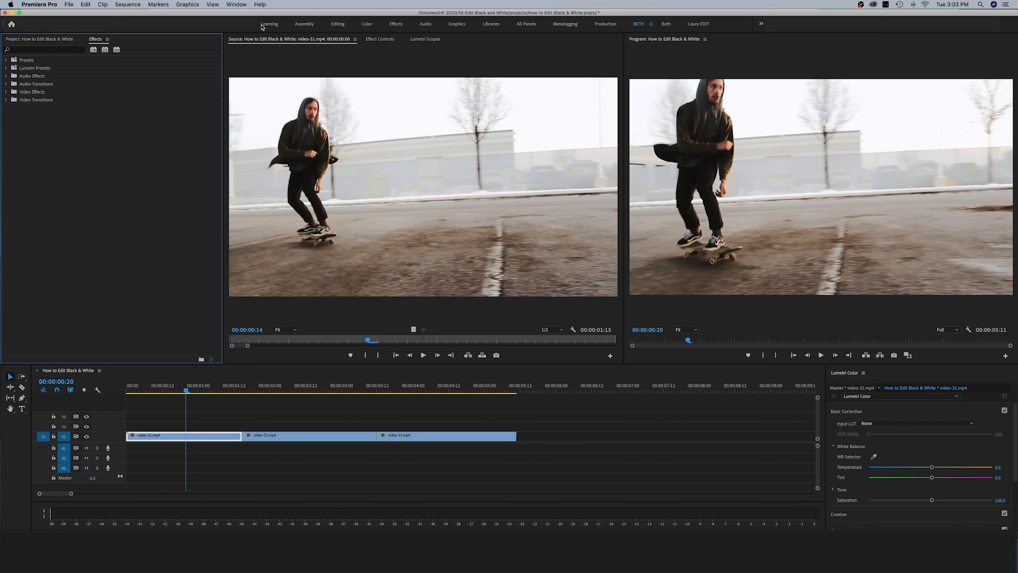
pyautogui.click(236, 4)
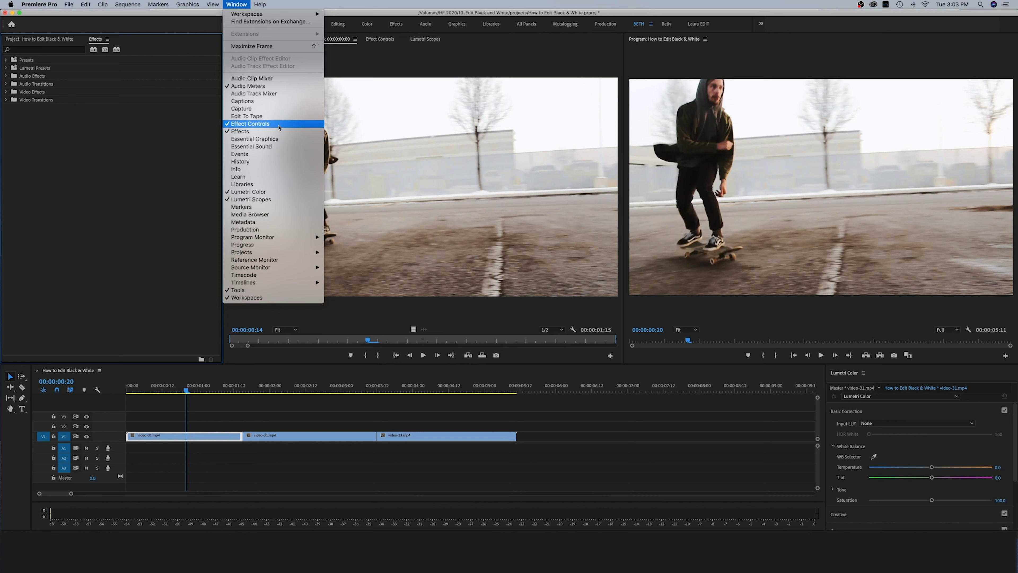
pyautogui.click(47, 163)
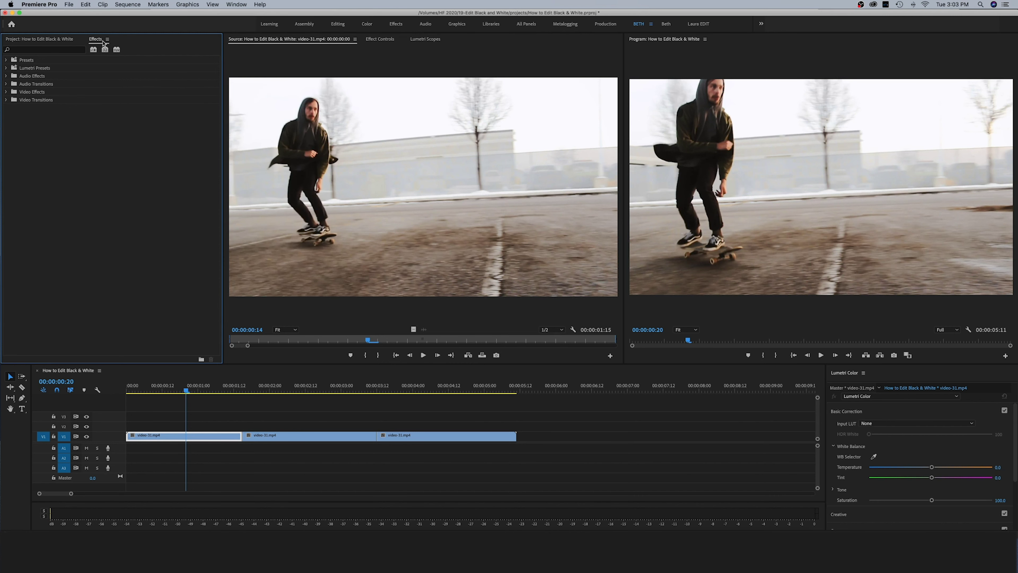
pyautogui.click(6, 93)
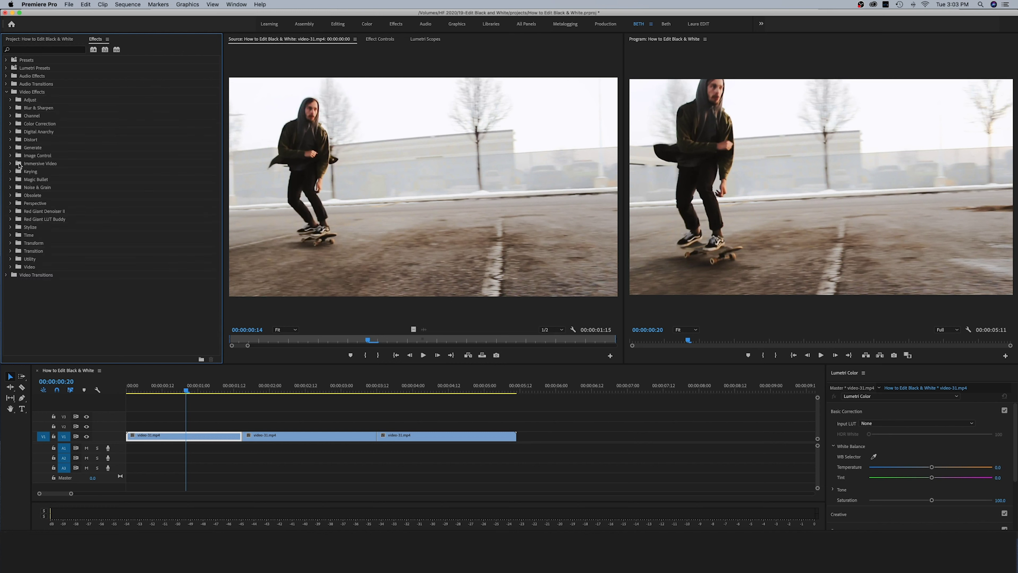
# - Apply Image Control's Black & White to the first V1 clip, undoing and re-applying it once
pyautogui.click(10, 156)
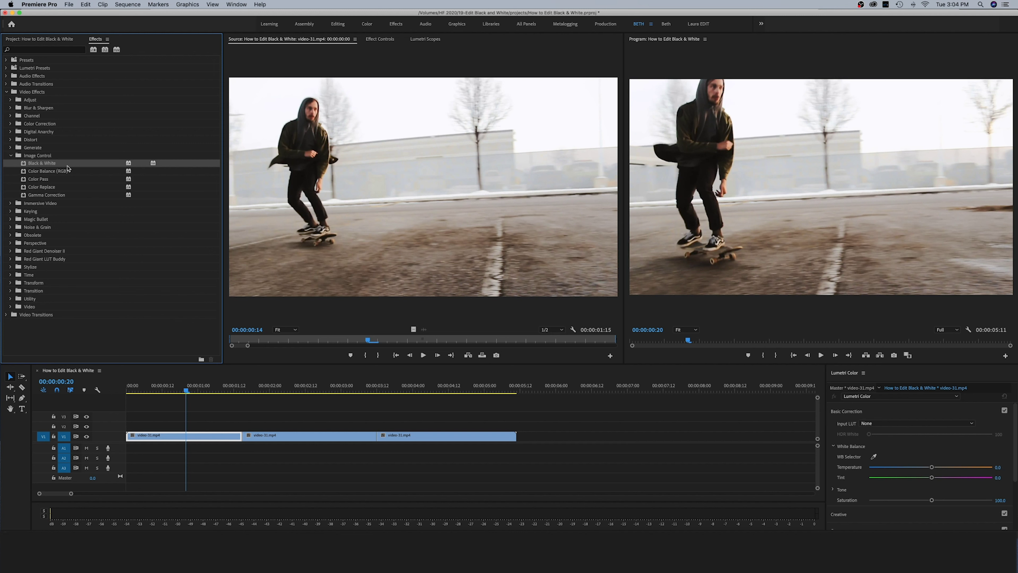
pyautogui.moveTo(65, 168); pyautogui.dragTo(172, 437)
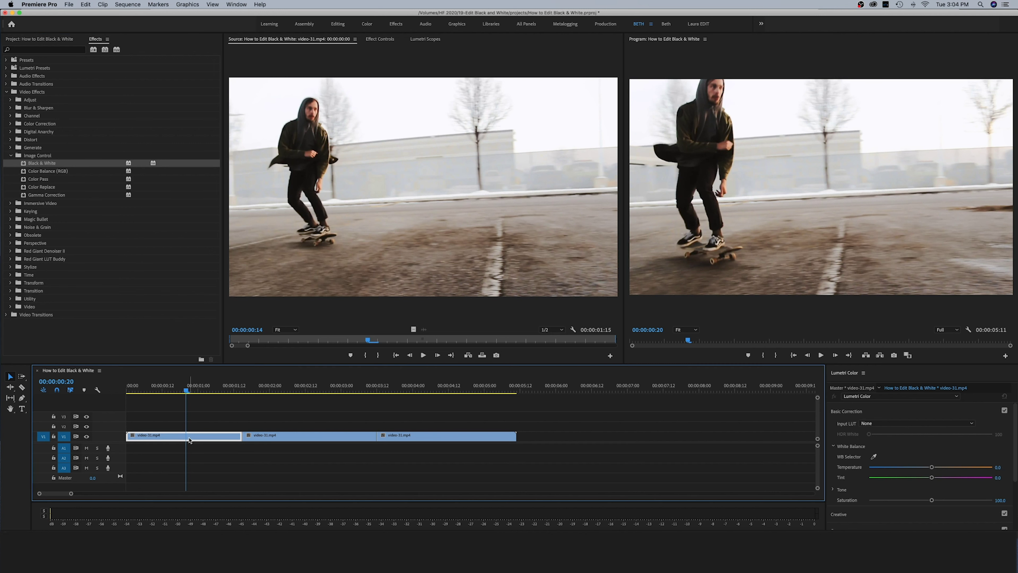
pyautogui.doubleClick(37, 165)
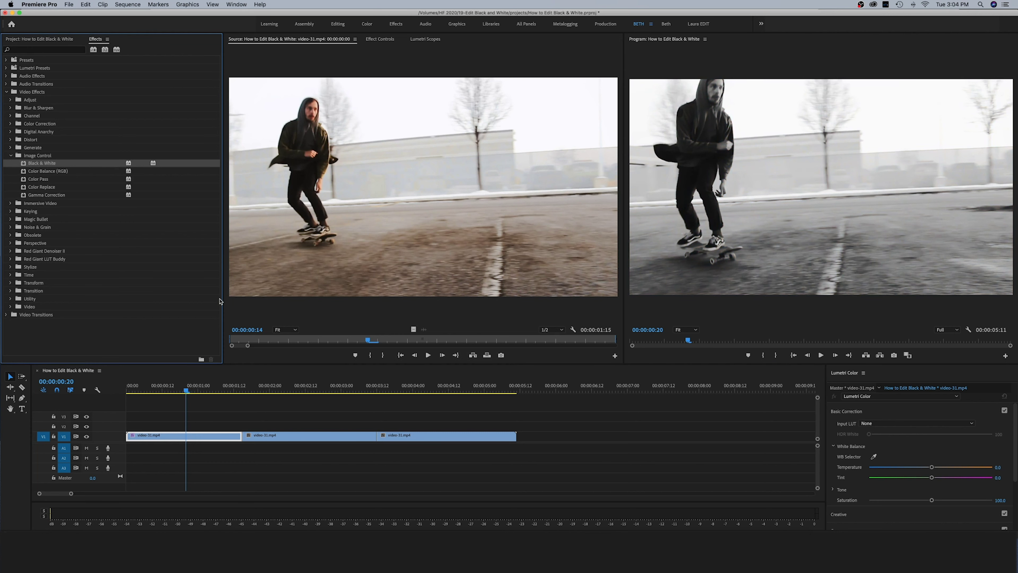
pyautogui.press('super+z')
pyautogui.moveTo(115, 241); pyautogui.dragTo(173, 440)
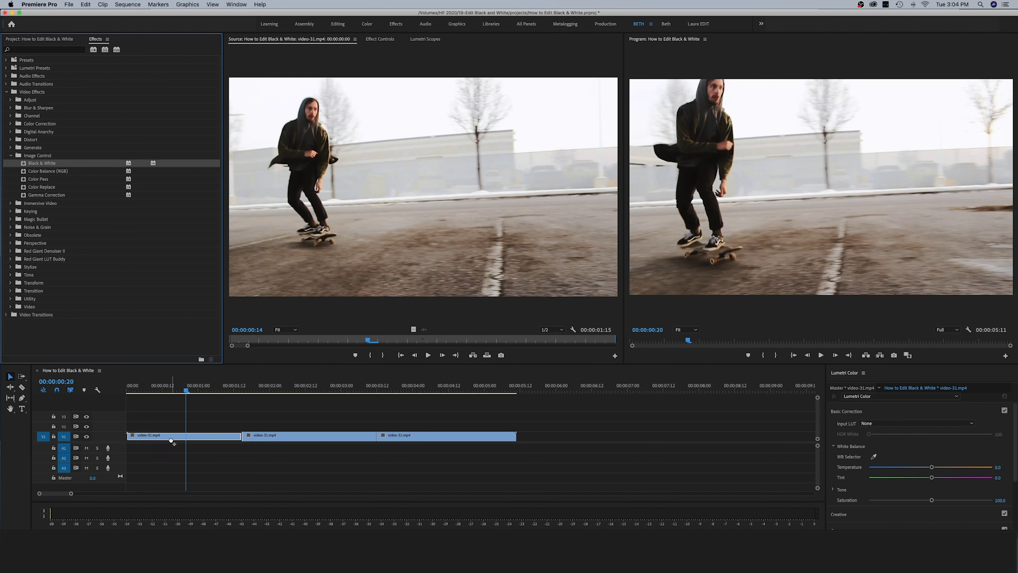
pyautogui.click(215, 413)
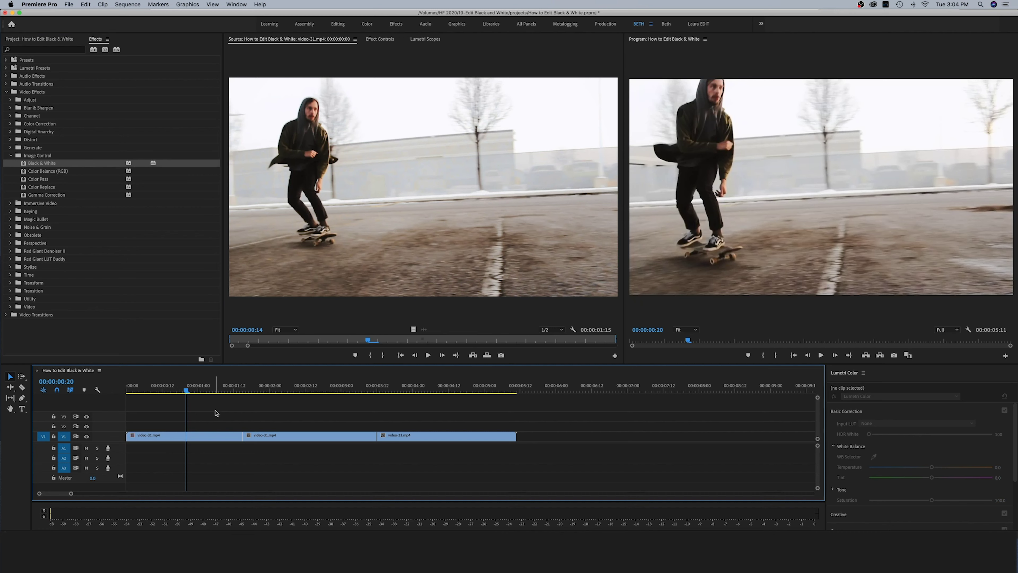
# - Select all three V1 skate clips and apply Black & White to them together
pyautogui.click(291, 388)
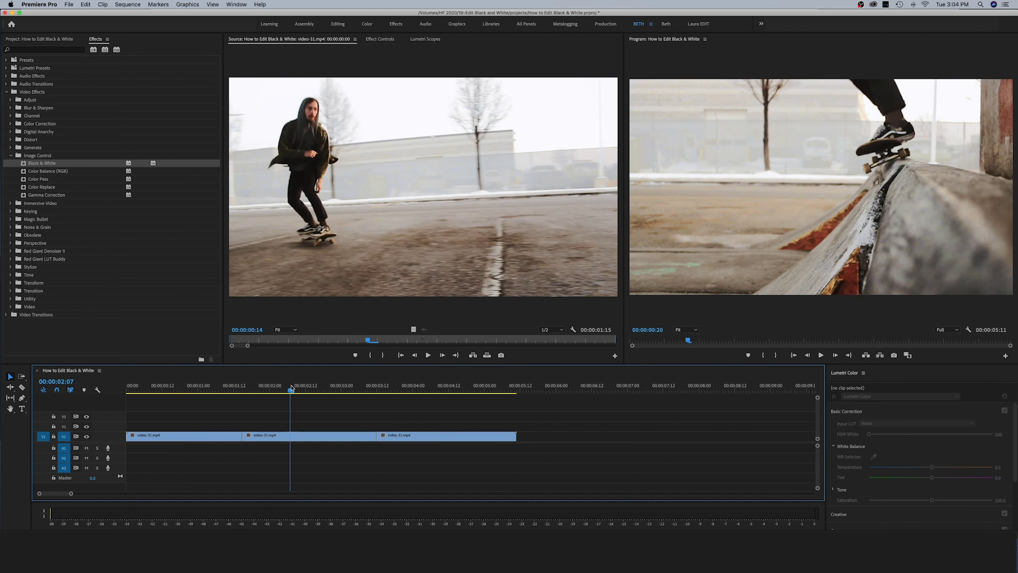
pyautogui.click(422, 391)
pyautogui.click(325, 388)
pyautogui.click(224, 388)
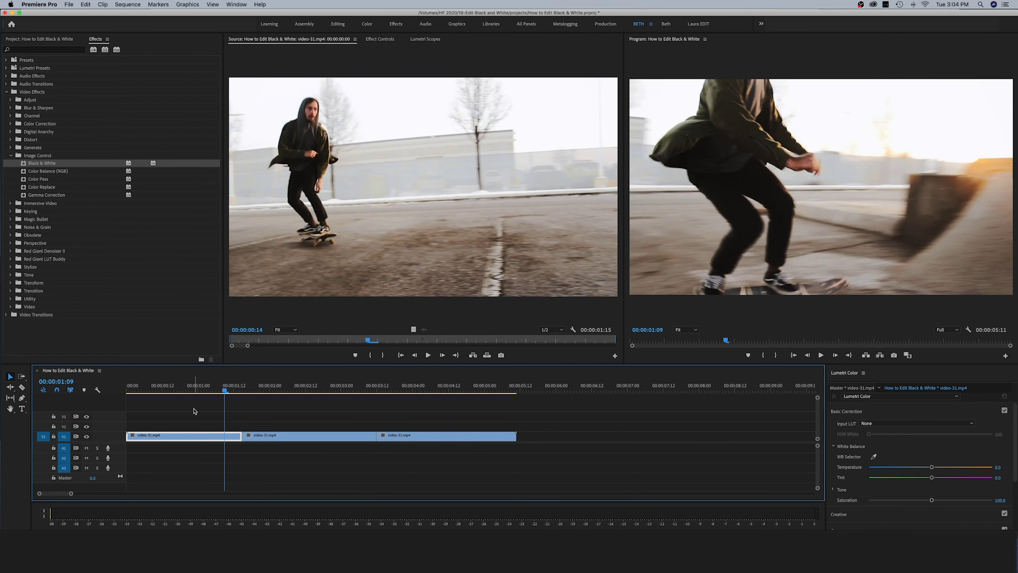
pyautogui.moveTo(193, 410); pyautogui.dragTo(406, 450)
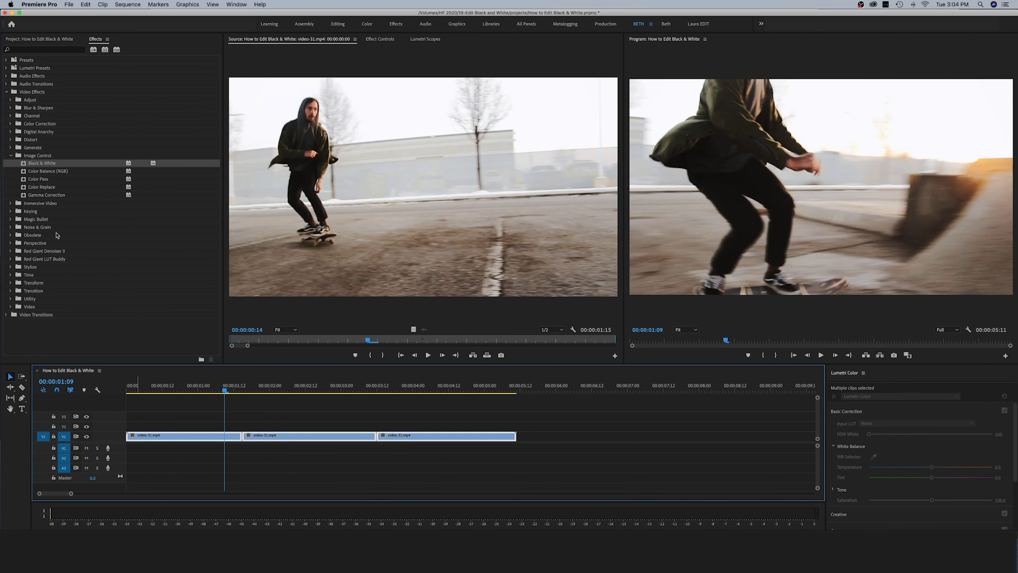
pyautogui.doubleClick(24, 164)
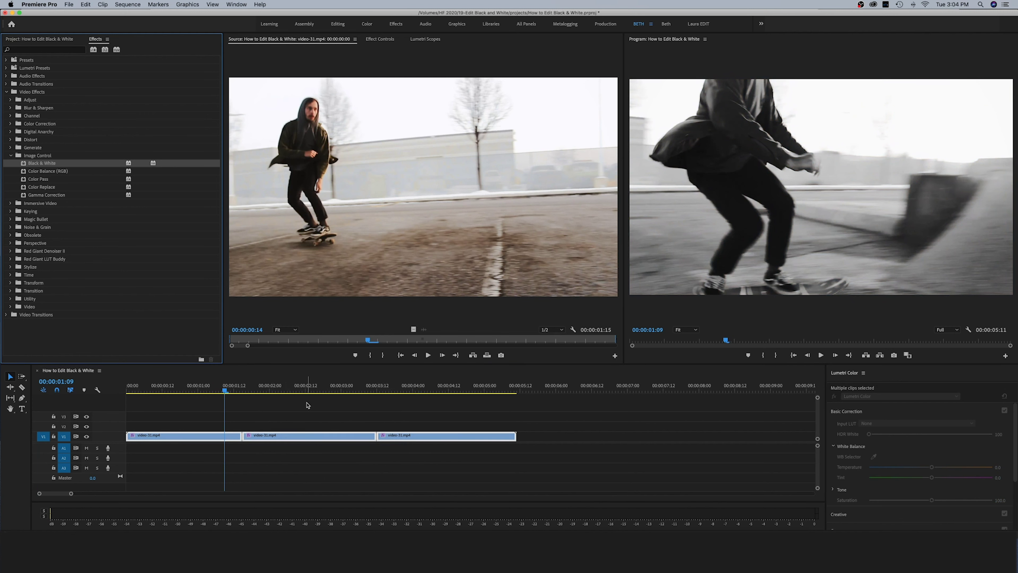
# - Scrub through all three clips to confirm they play in greyscale, ending at the first
pyautogui.click(308, 391)
pyautogui.click(438, 391)
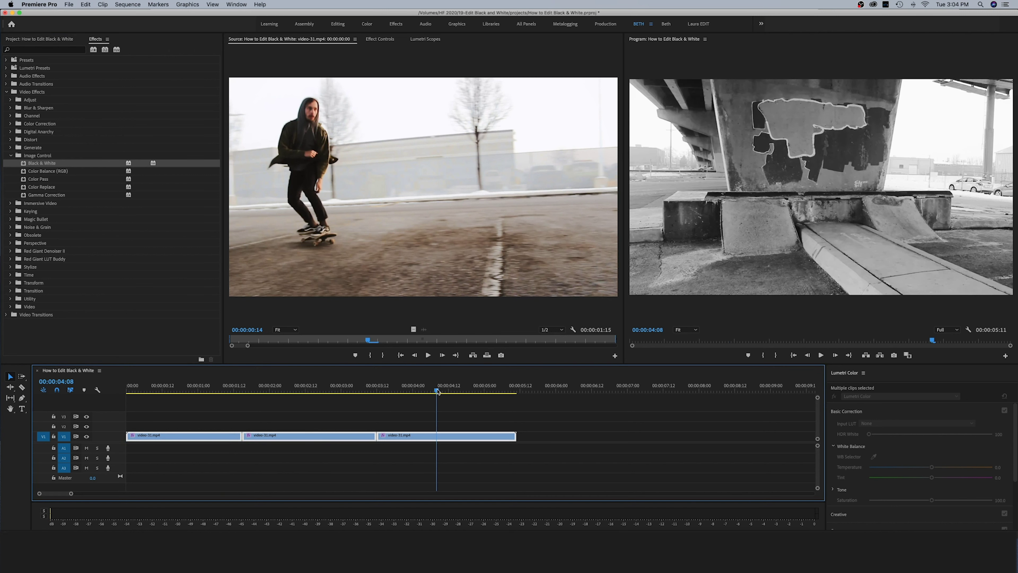
pyautogui.click(307, 391)
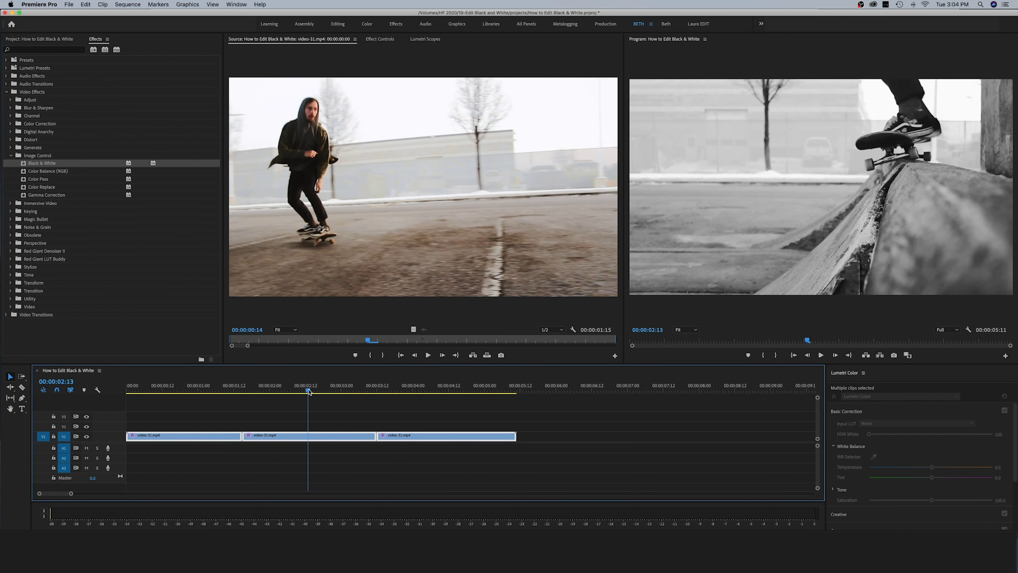
pyautogui.click(198, 391)
pyautogui.click(165, 389)
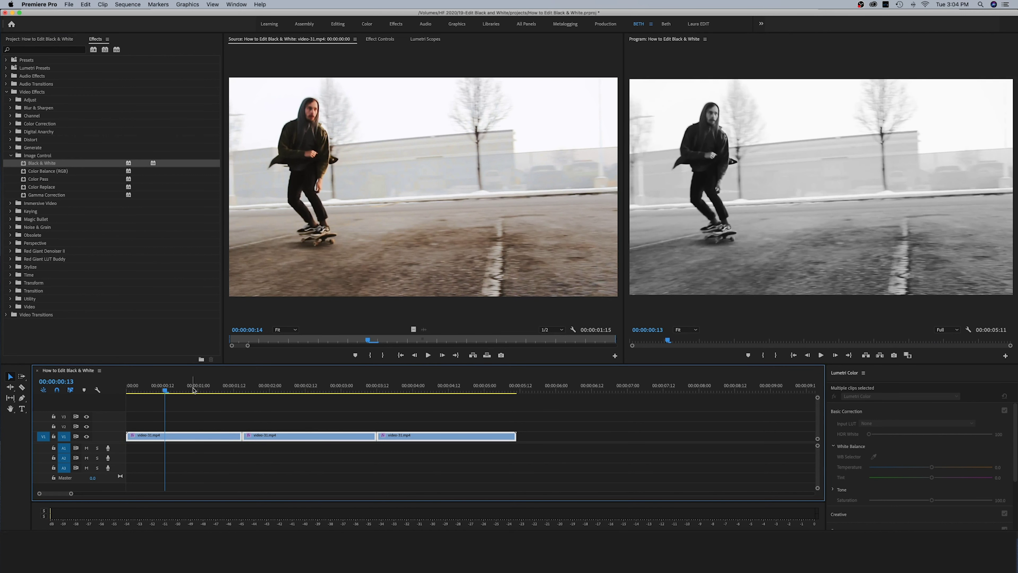
pyautogui.click(280, 390)
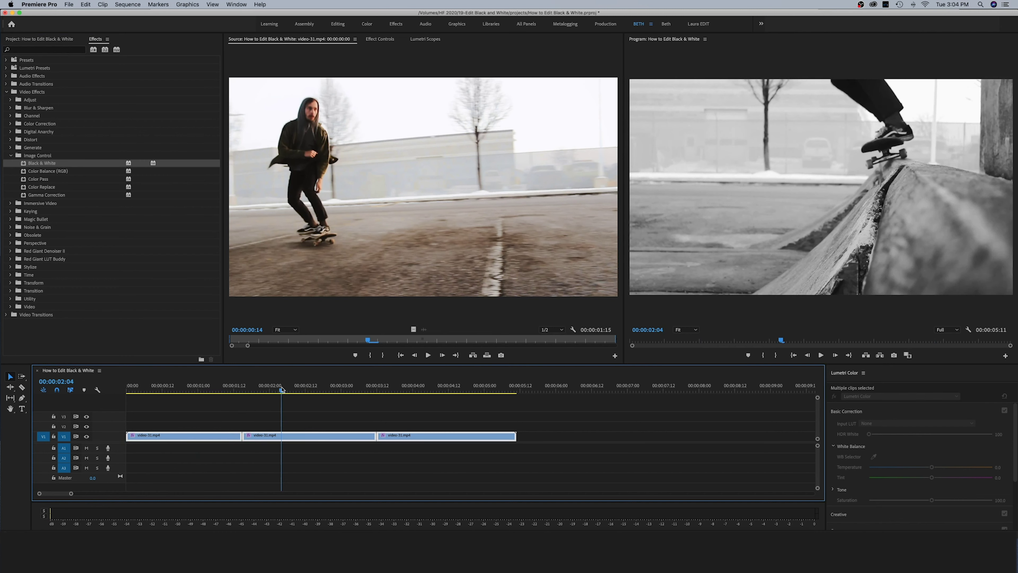
pyautogui.click(410, 390)
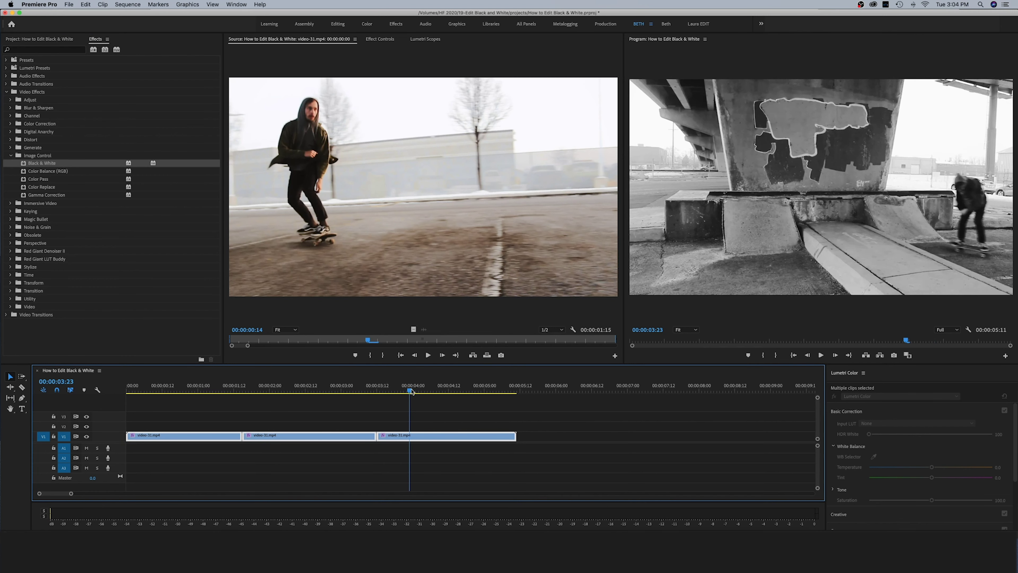
pyautogui.click(300, 390)
pyautogui.click(204, 390)
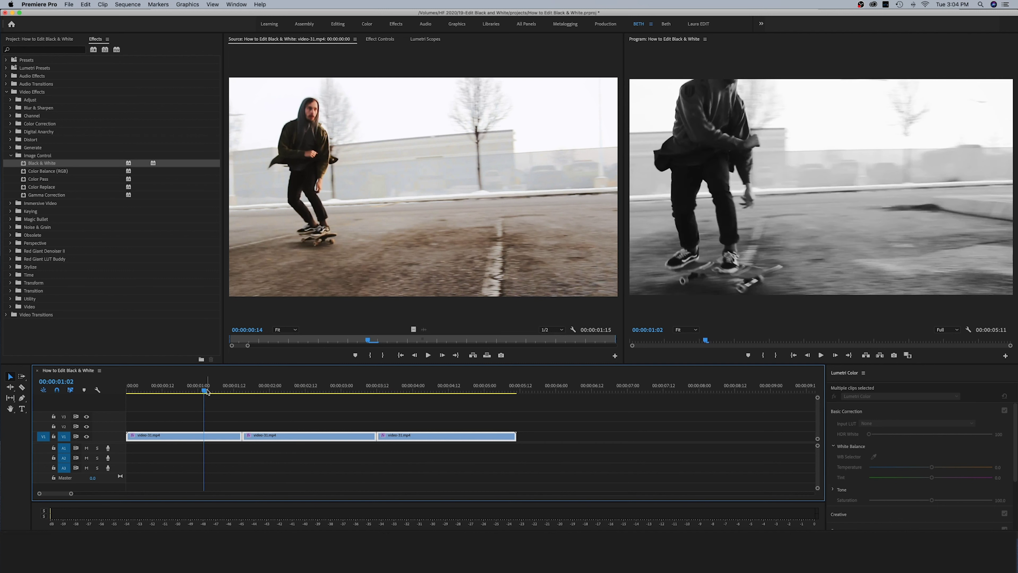
pyautogui.click(174, 389)
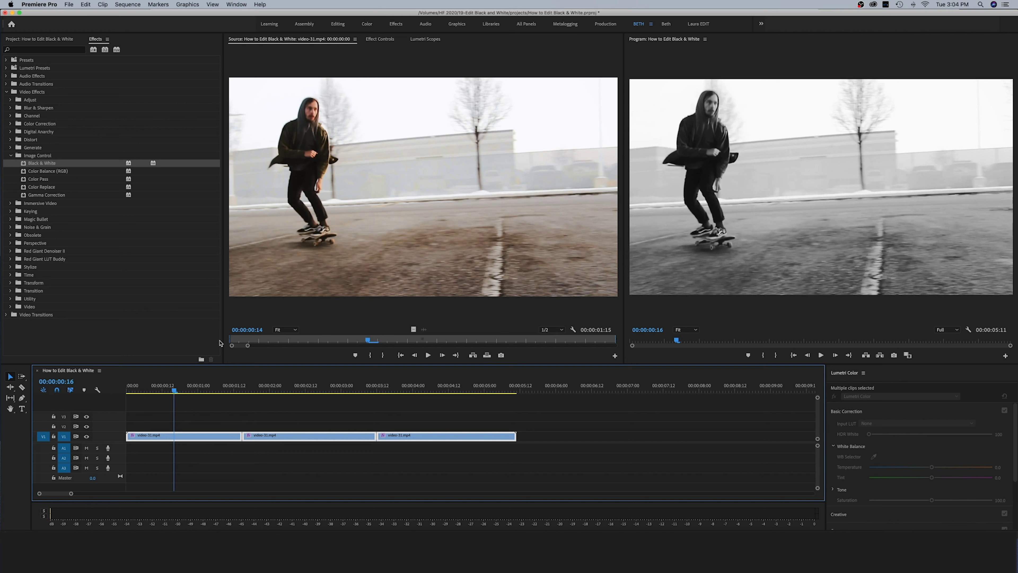
# - Load the first clip's Lumetri Color settings, showing Basic Correction with Saturation 100
pyautogui.click(276, 423)
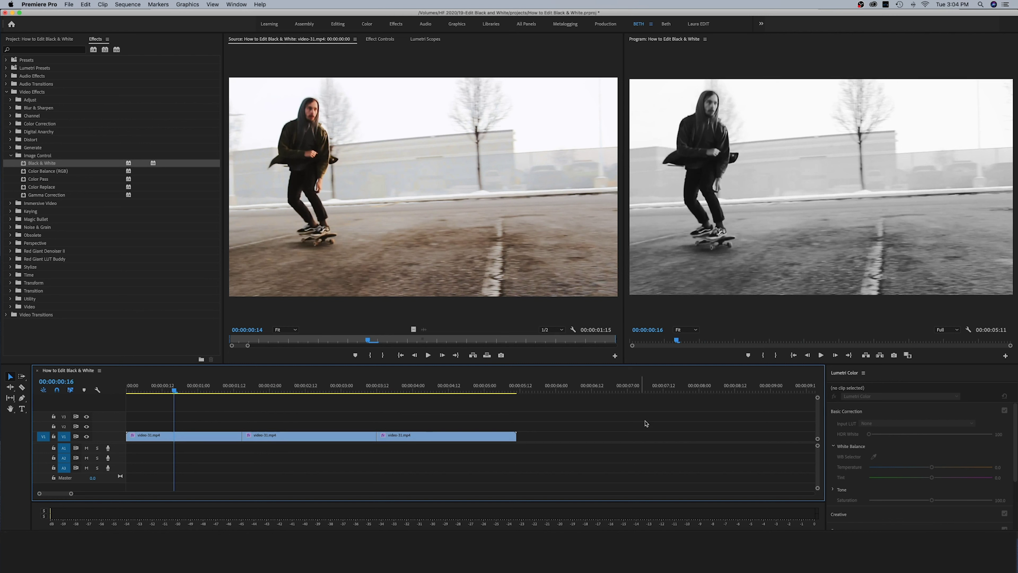
pyautogui.click(844, 375)
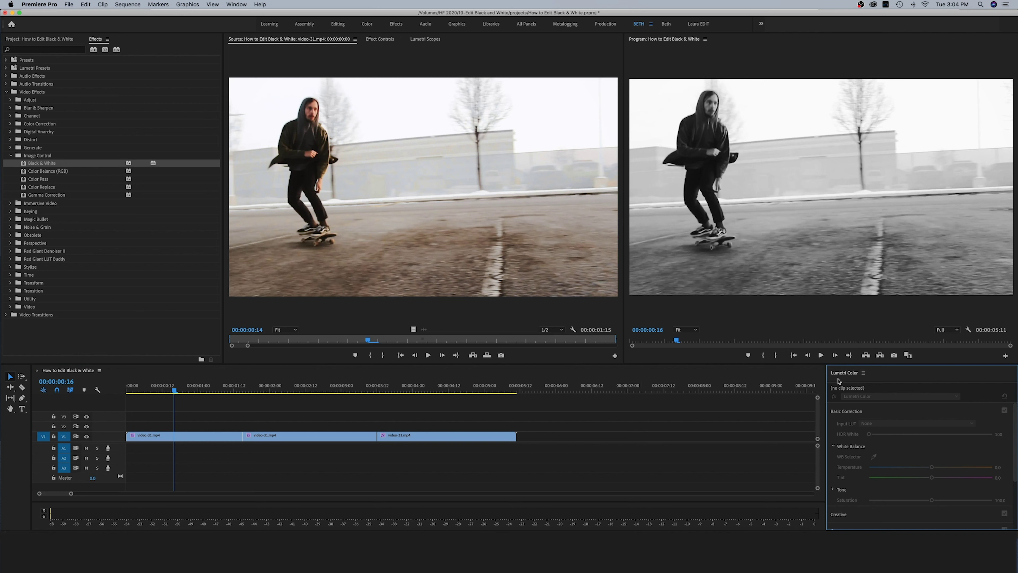
pyautogui.click(237, 5)
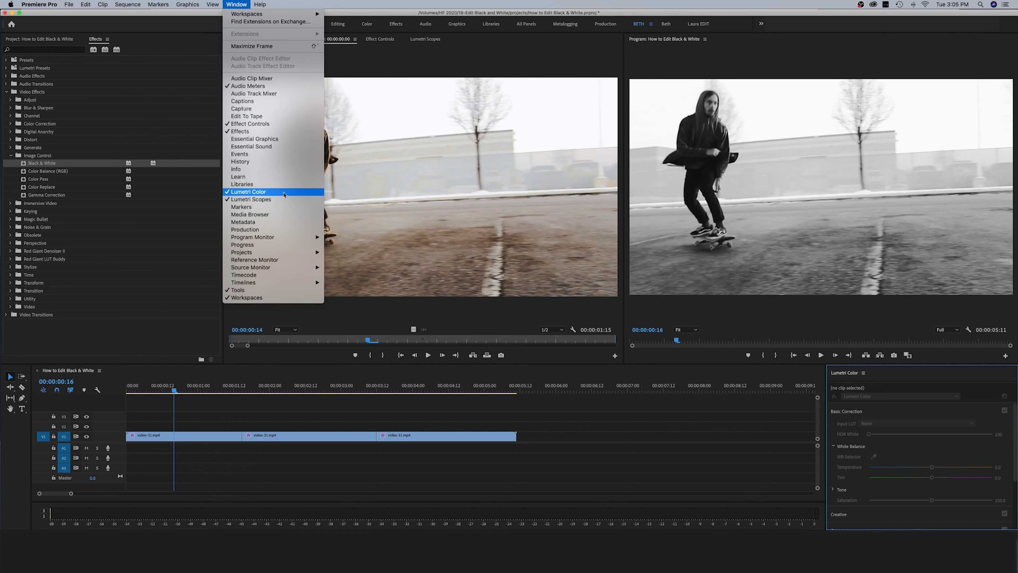
pyautogui.click(291, 413)
pyautogui.click(179, 439)
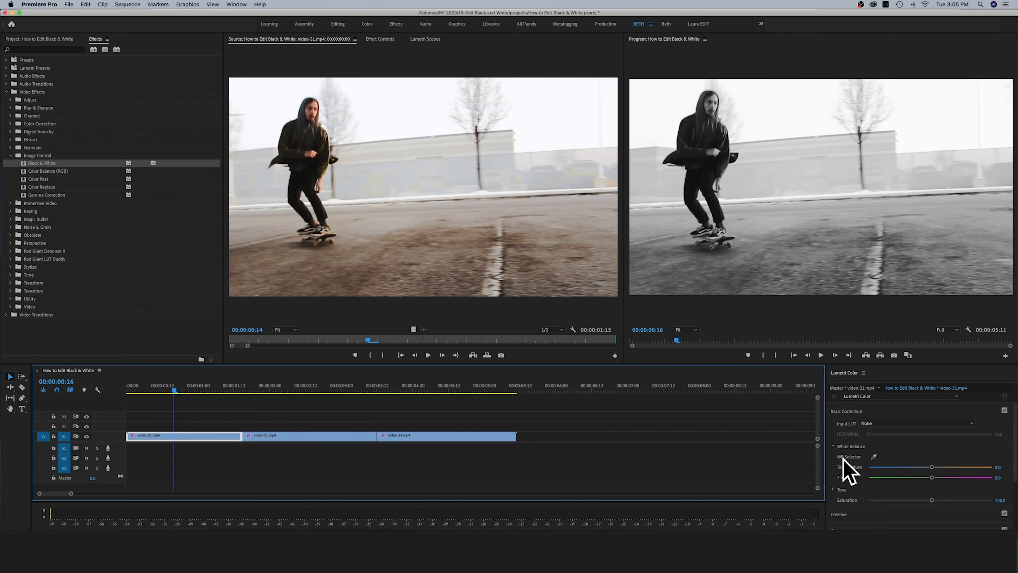
pyautogui.scroll(-2, 901, 471)
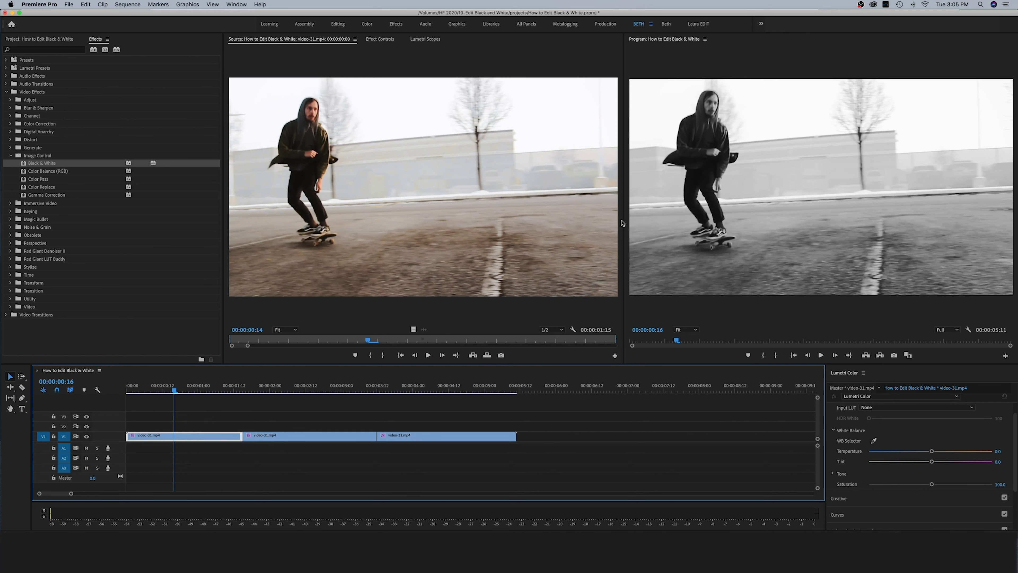
# - Widen the Program monitor and raise the timeline divider to enlarge the monitors
pyautogui.moveTo(622, 220); pyautogui.dragTo(481, 224)
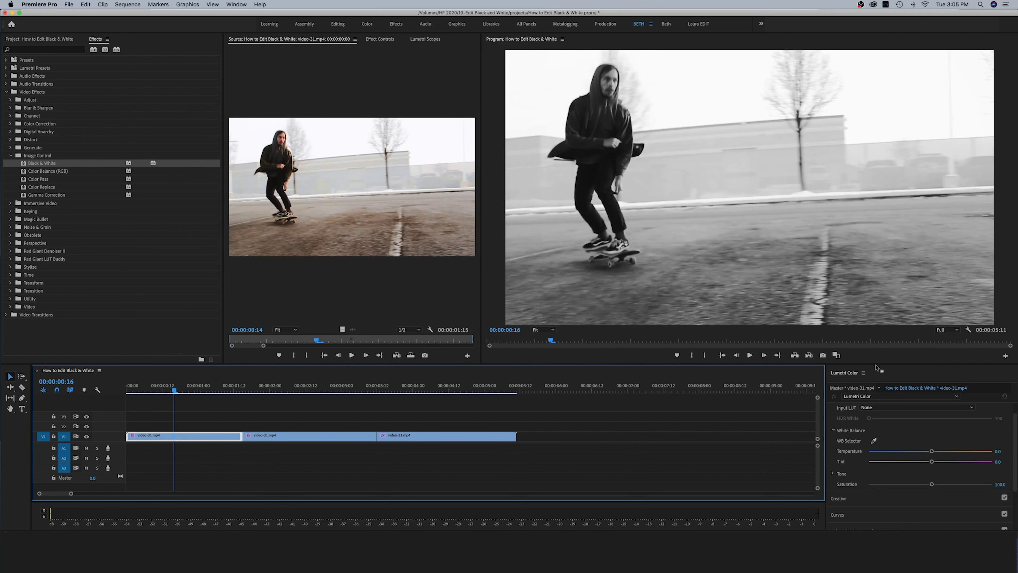
pyautogui.moveTo(877, 363); pyautogui.dragTo(877, 328)
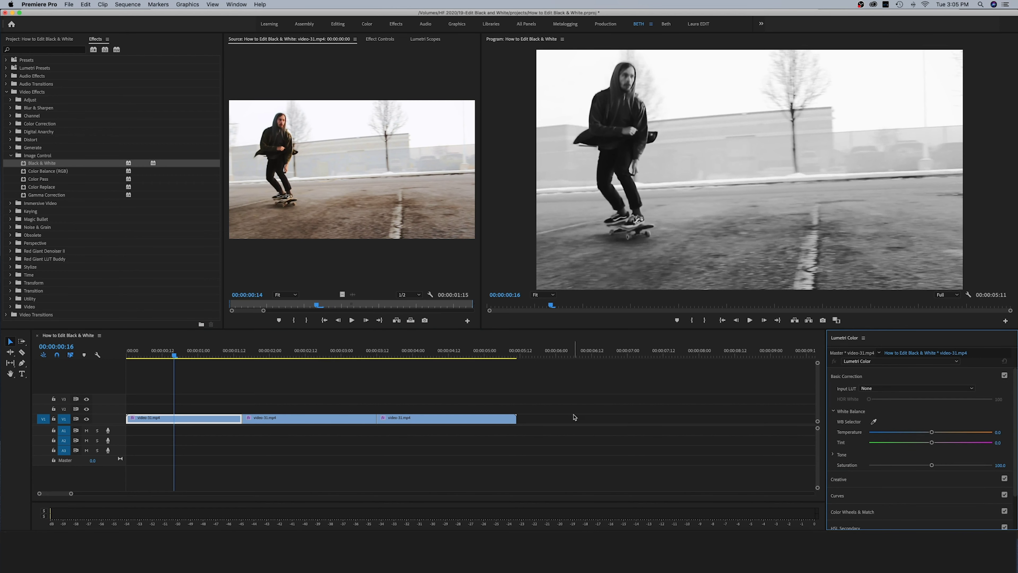
pyautogui.click(312, 351)
# - Expand the Lumetri Tone controls and slightly raise the first clip's Exposure
pyautogui.click(430, 352)
pyautogui.click(320, 352)
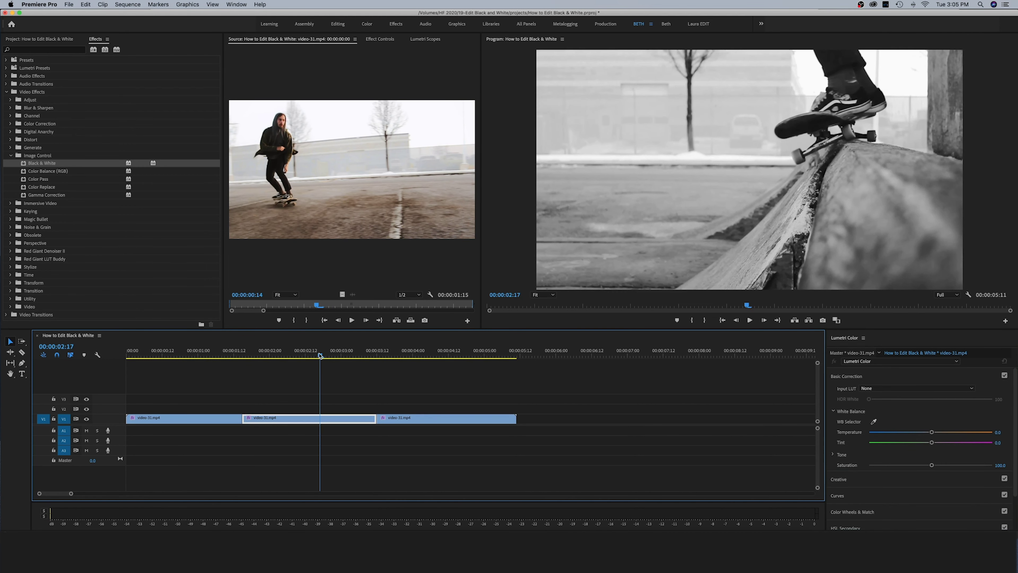
pyautogui.click(185, 352)
pyautogui.click(205, 352)
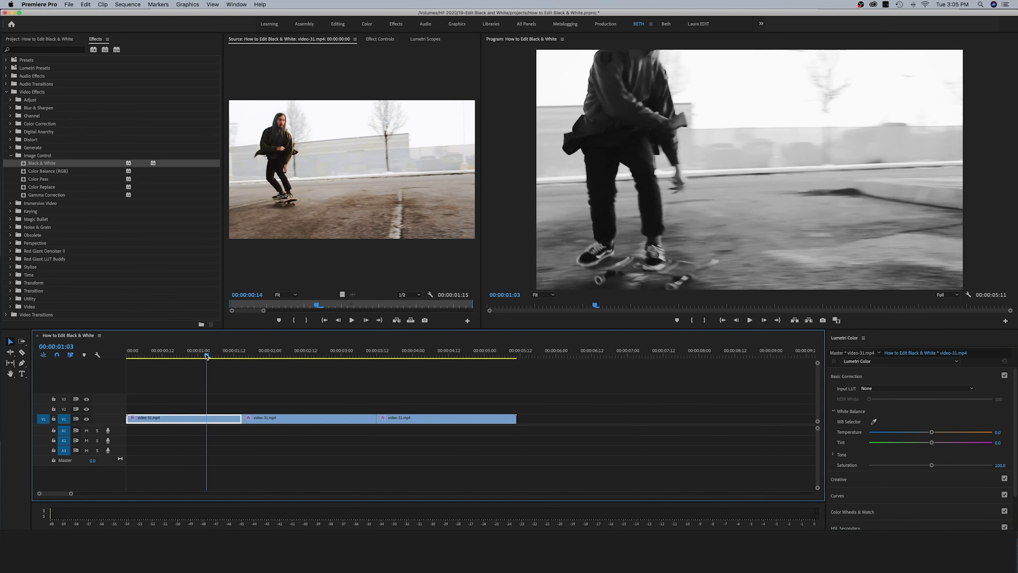
pyautogui.click(189, 352)
pyautogui.click(857, 453)
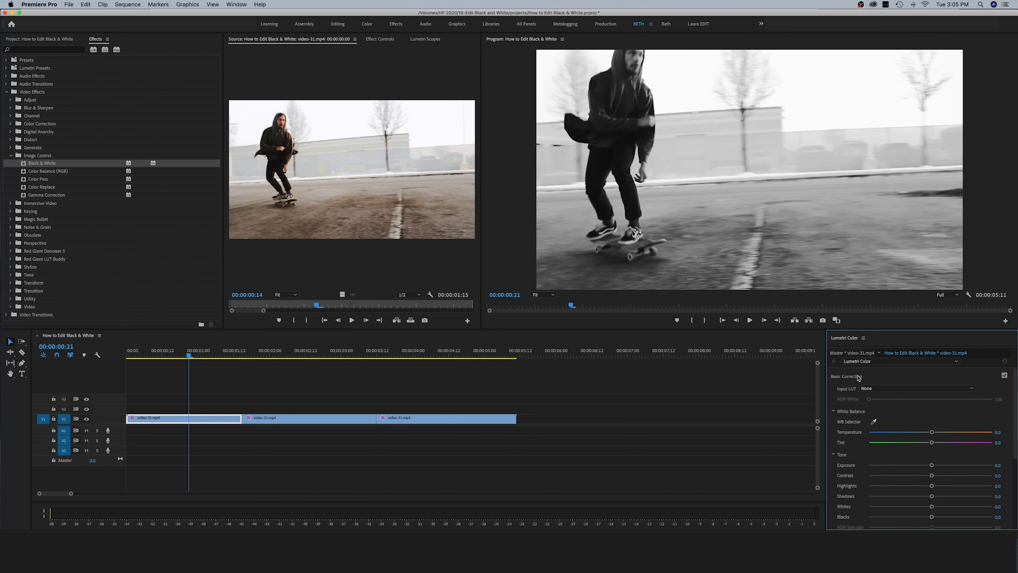
pyautogui.scroll(-2, 847, 460)
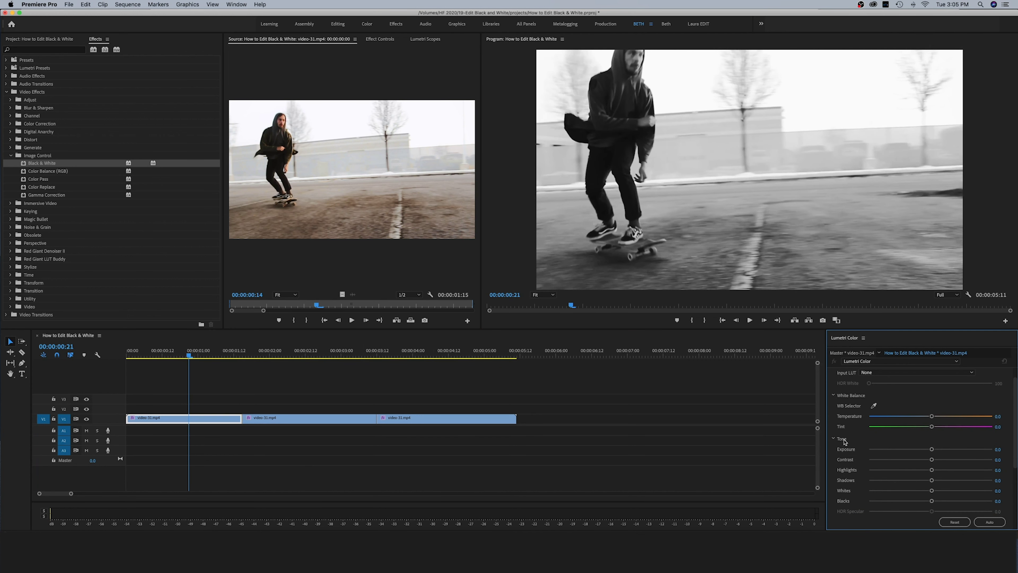
pyautogui.scroll(-4, 856, 443)
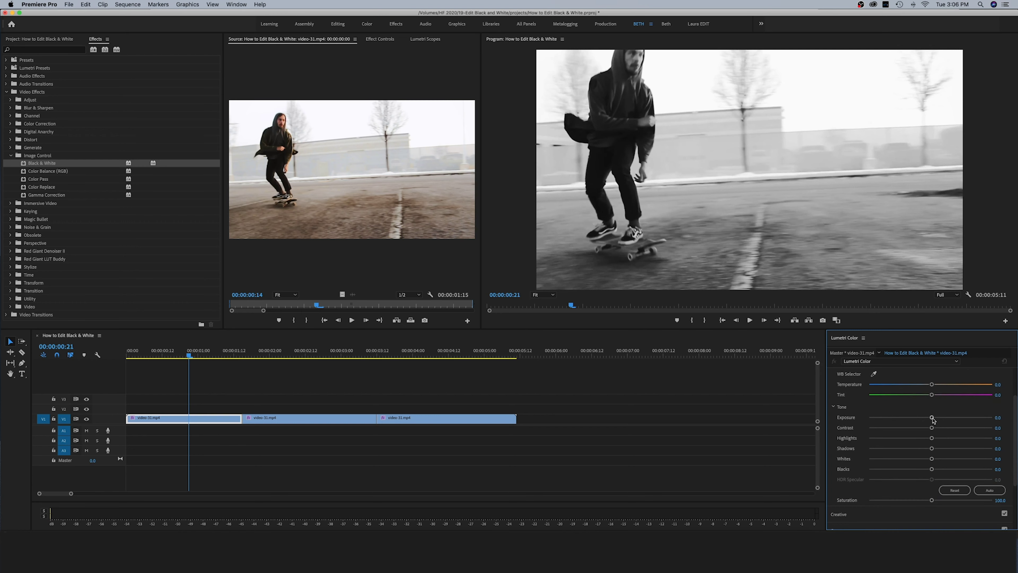
pyautogui.moveTo(932, 418)
pyautogui.mouseDown()
pyautogui.moveTo(944, 419)
pyautogui.moveTo(931, 420)
pyautogui.mouseUp()
# - Preview the second and third clips, then drop the first clip's Contrast to -100
pyautogui.click(308, 352)
pyautogui.click(433, 355)
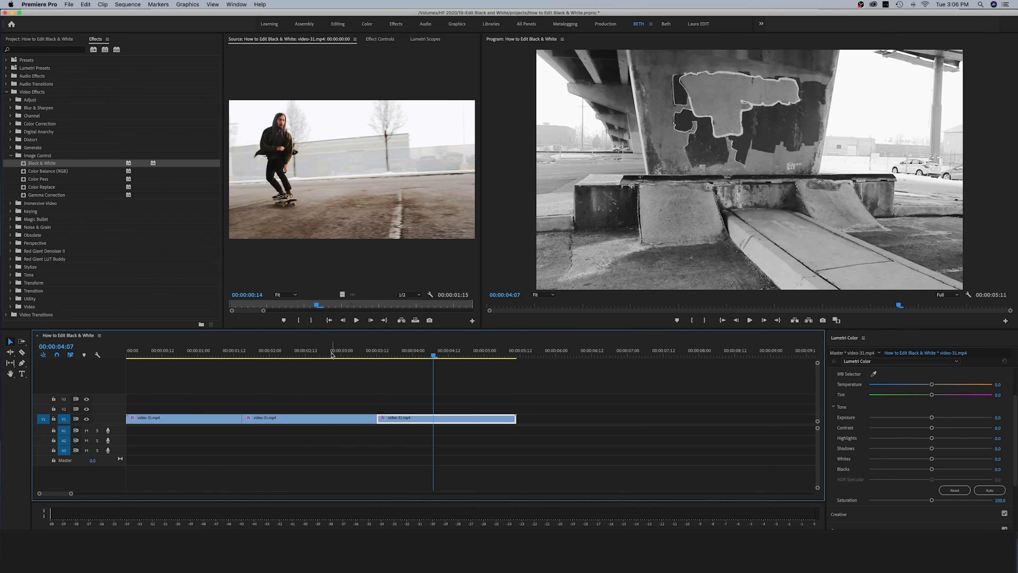
pyautogui.click(473, 352)
pyautogui.click(407, 352)
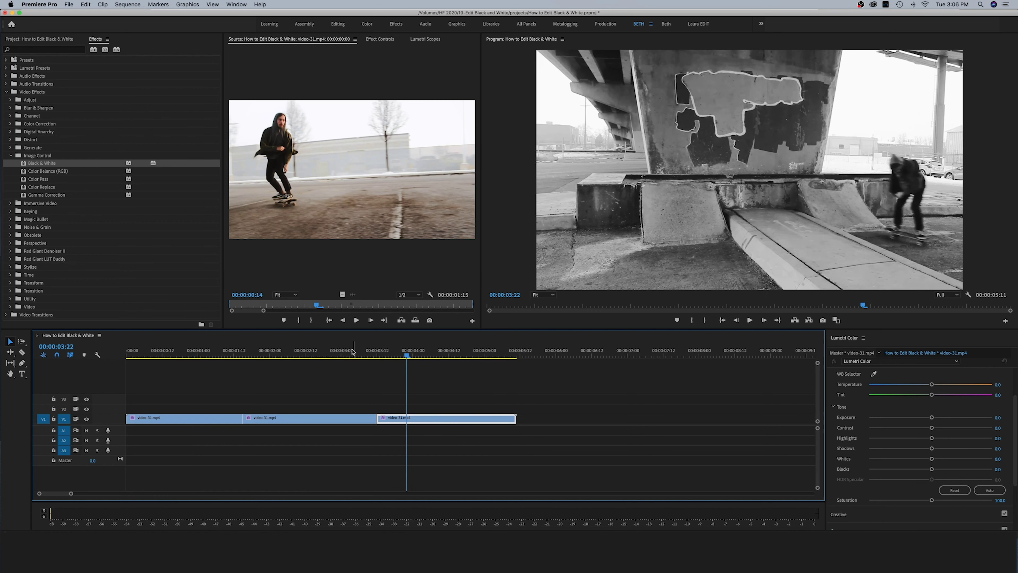
pyautogui.click(325, 352)
pyautogui.click(174, 352)
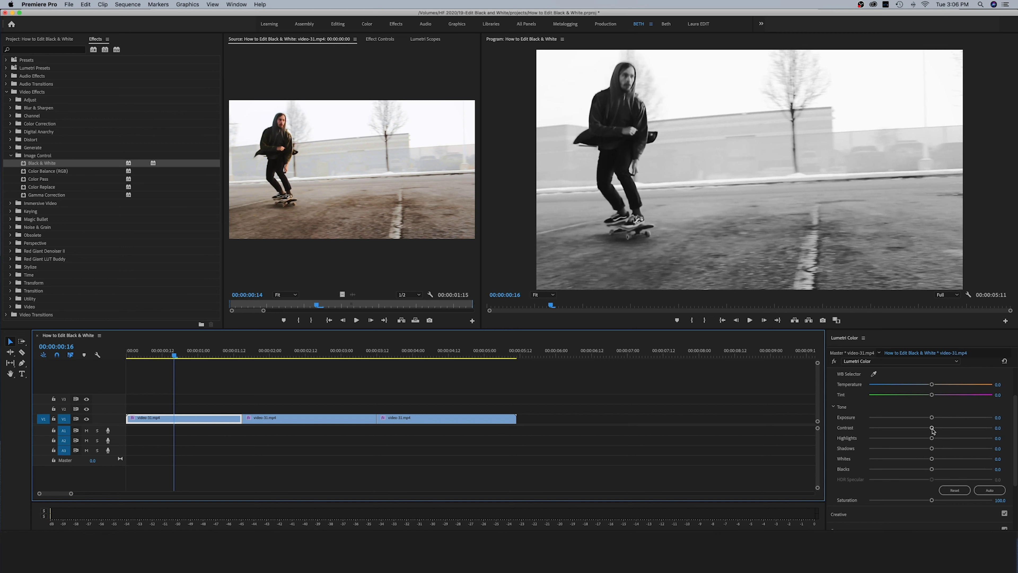
pyautogui.moveTo(932, 429); pyautogui.dragTo(854, 429)
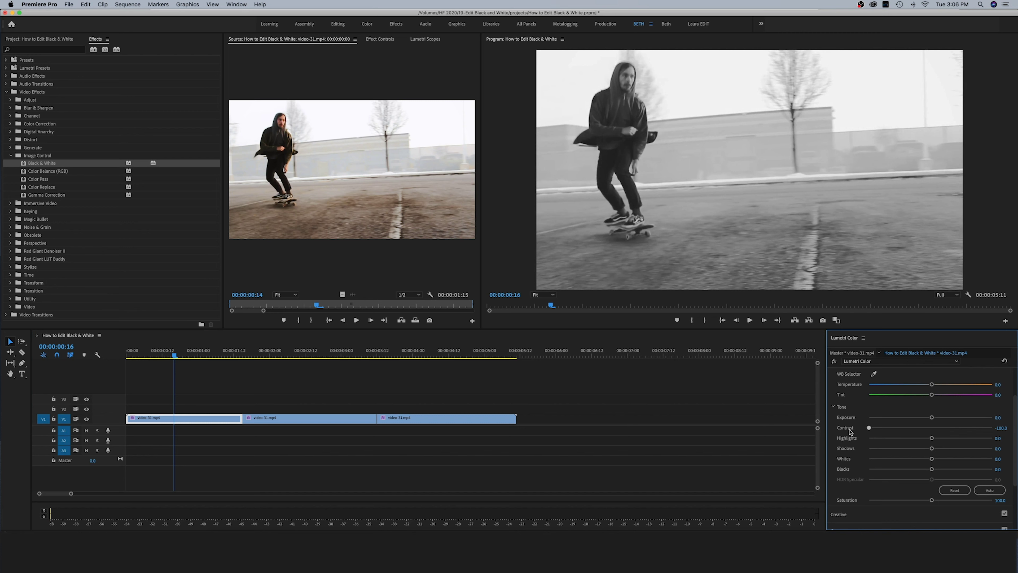
pyautogui.moveTo(869, 427); pyautogui.dragTo(869, 429)
pyautogui.doubleClick(870, 428)
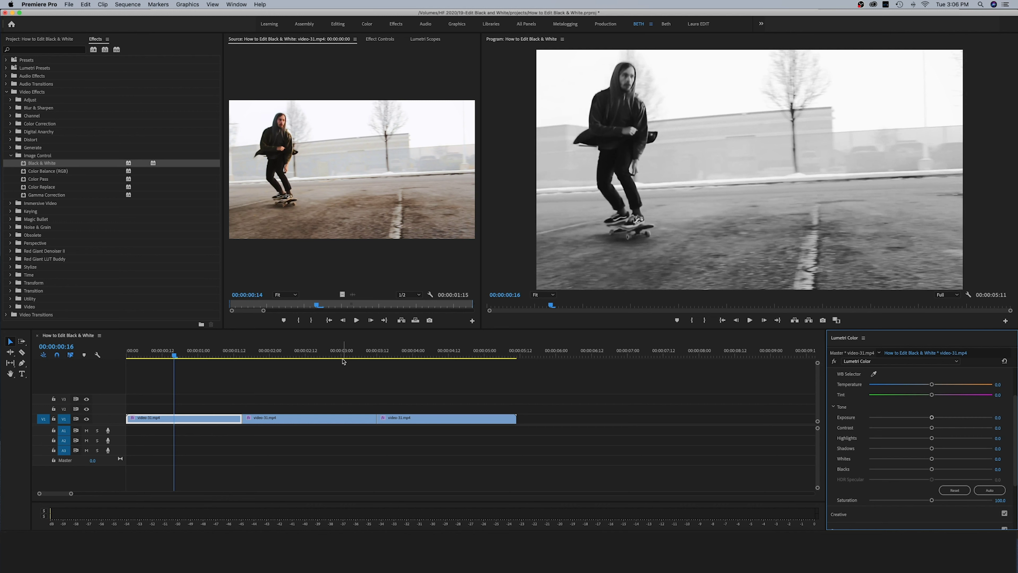
pyautogui.click(302, 355)
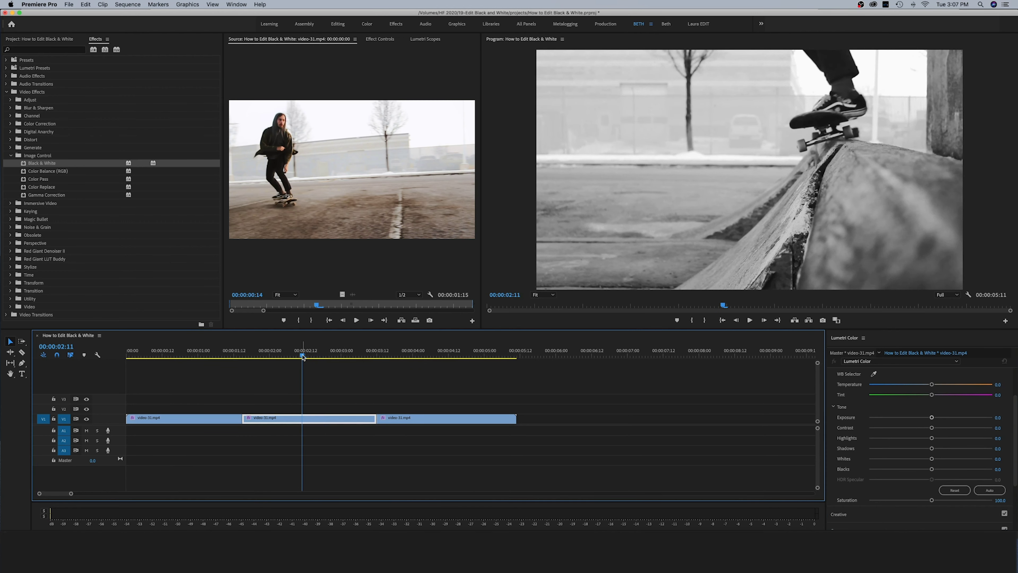
# - On the second skate clip, set Lumetri Tone Whites to -44.7 and Blacks to 27.3
pyautogui.moveTo(302, 356); pyautogui.dragTo(313, 358)
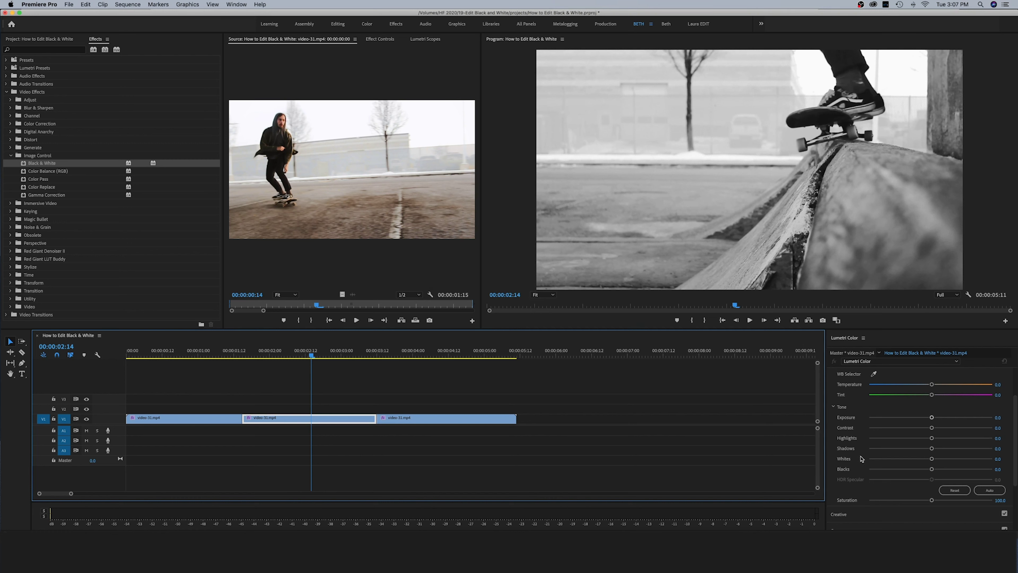
pyautogui.moveTo(932, 460); pyautogui.dragTo(906, 461)
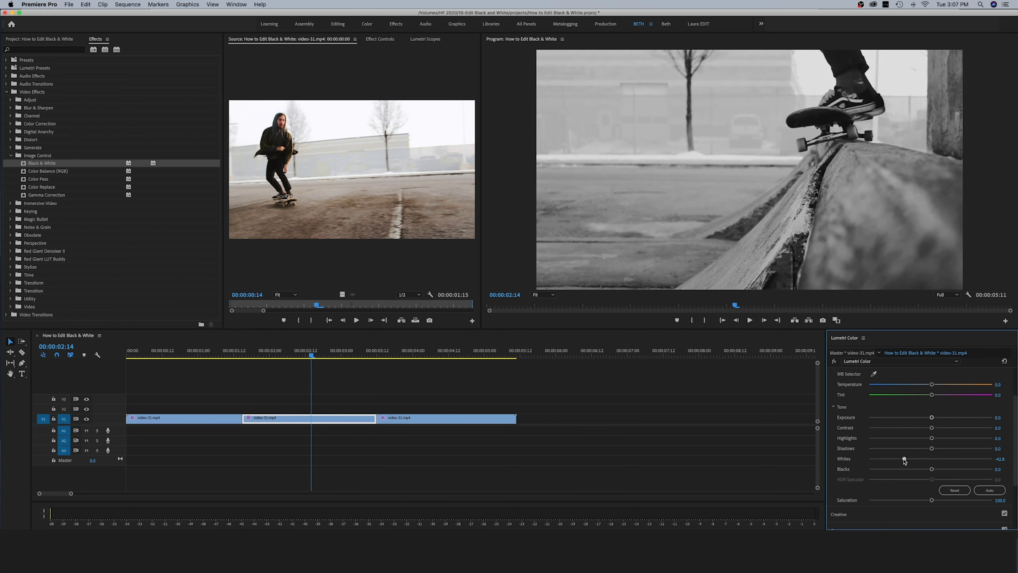
pyautogui.moveTo(904, 460); pyautogui.dragTo(947, 471)
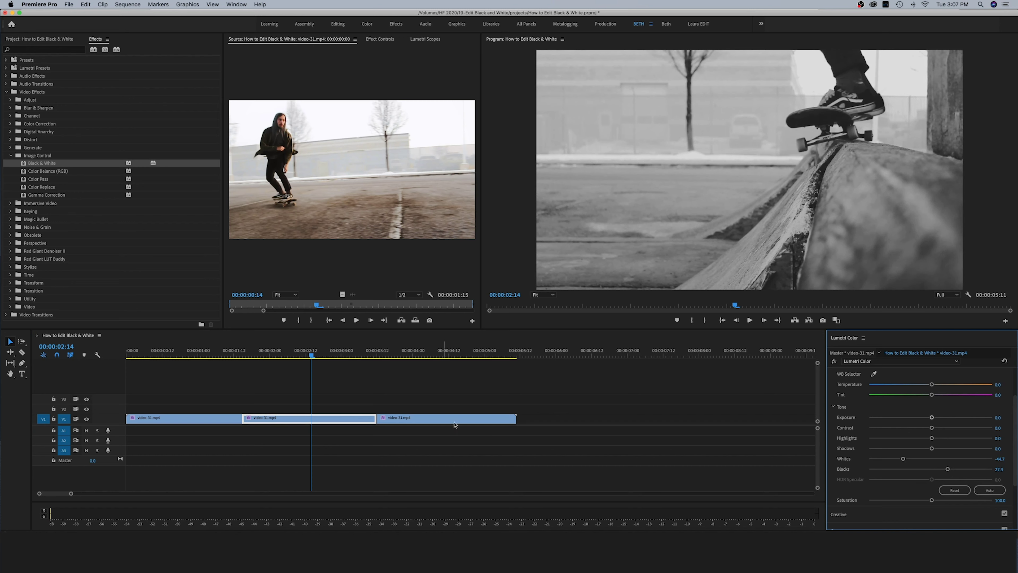
pyautogui.moveTo(246, 353); pyautogui.dragTo(347, 364)
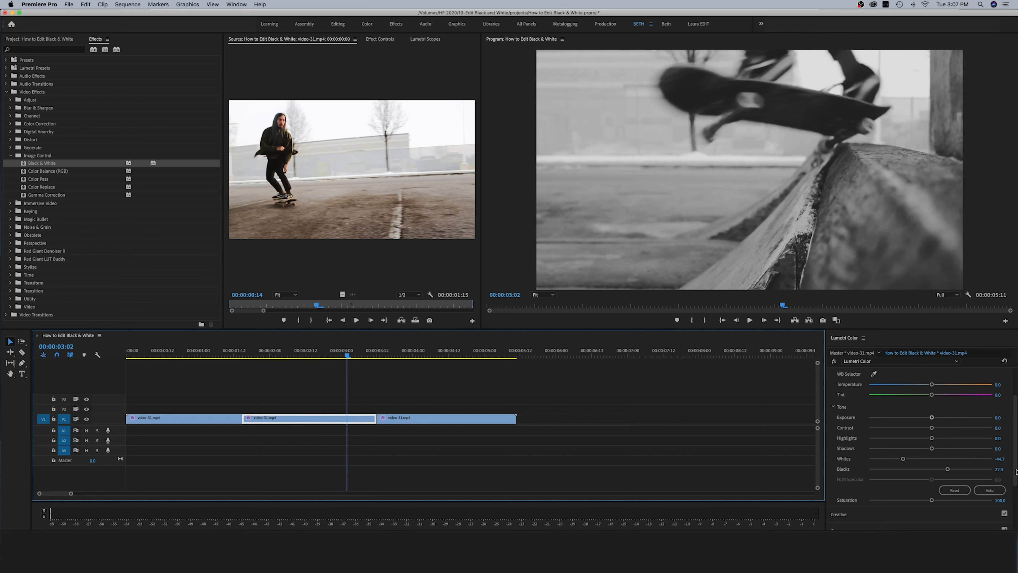
pyautogui.scroll(3, 865, 440)
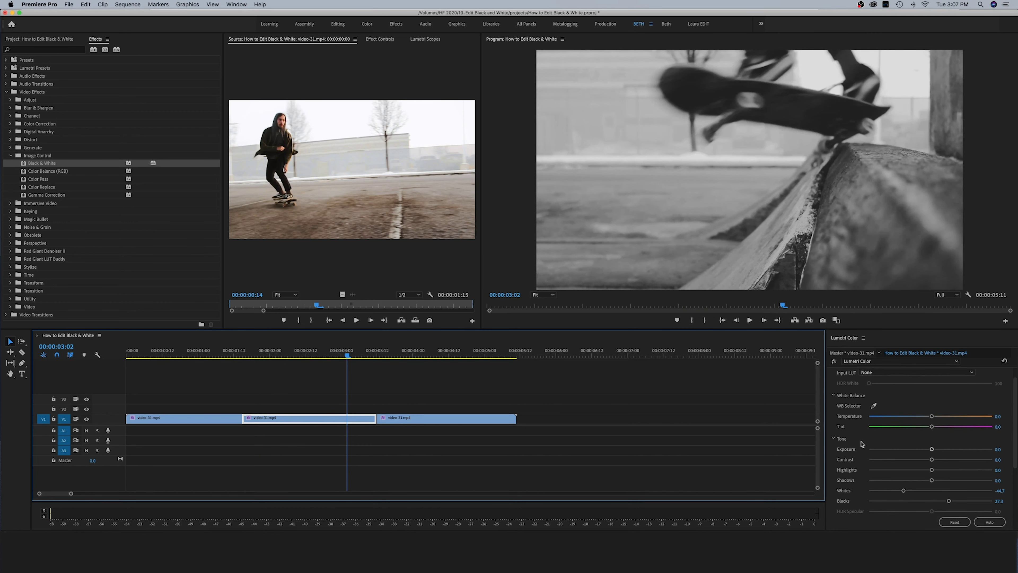
# - Expand Lumetri Creative and set the first clip's Faded Film to 44.7, comparing with the second clip
pyautogui.scroll(-2, 859, 442)
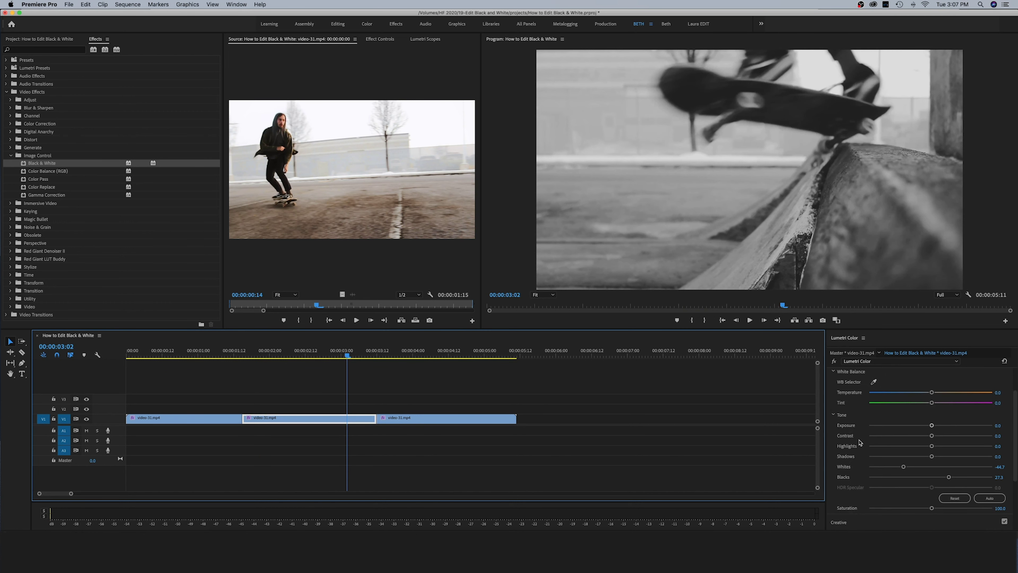
pyautogui.scroll(-4, 859, 442)
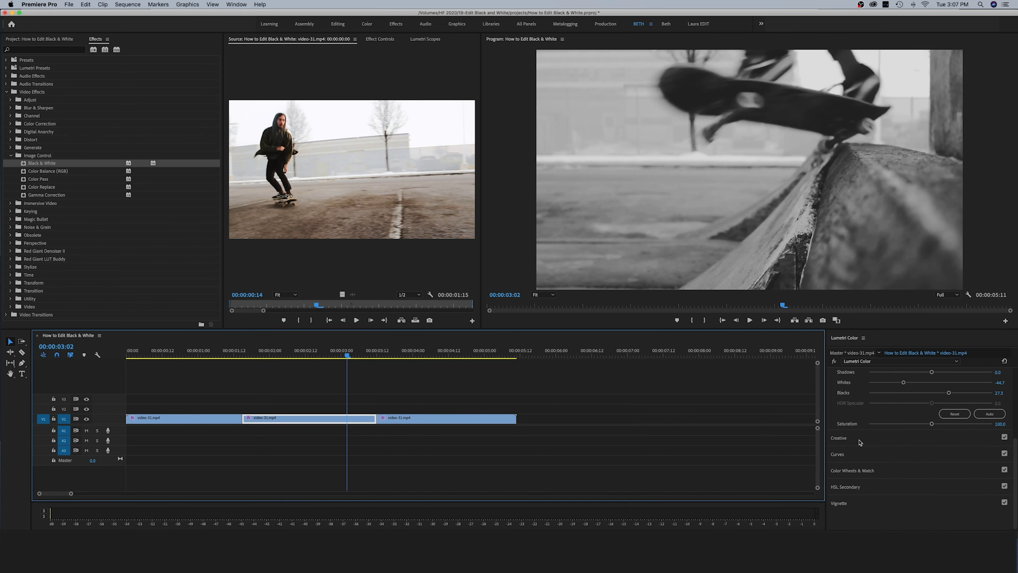
pyautogui.click(844, 440)
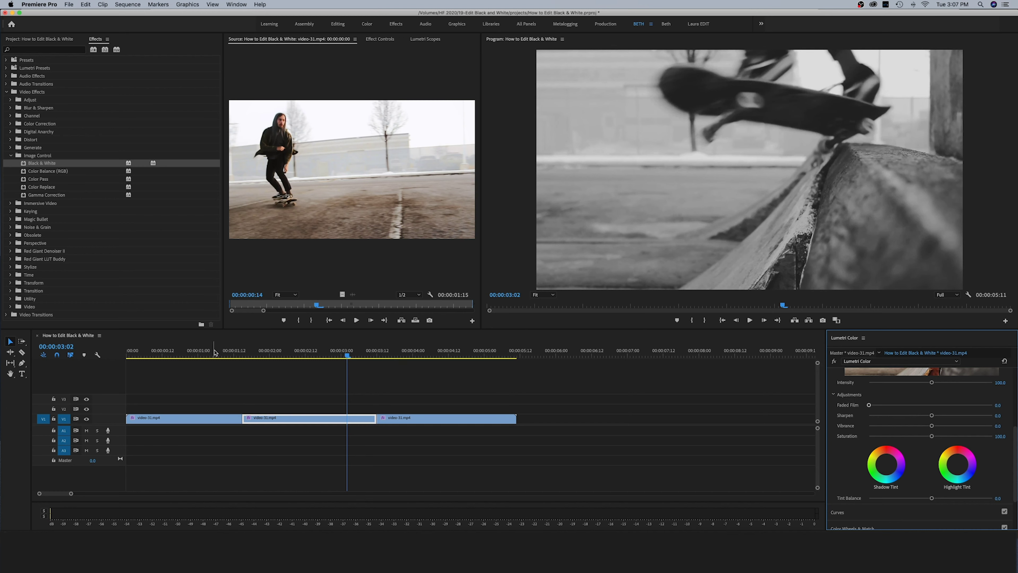
pyautogui.click(195, 351)
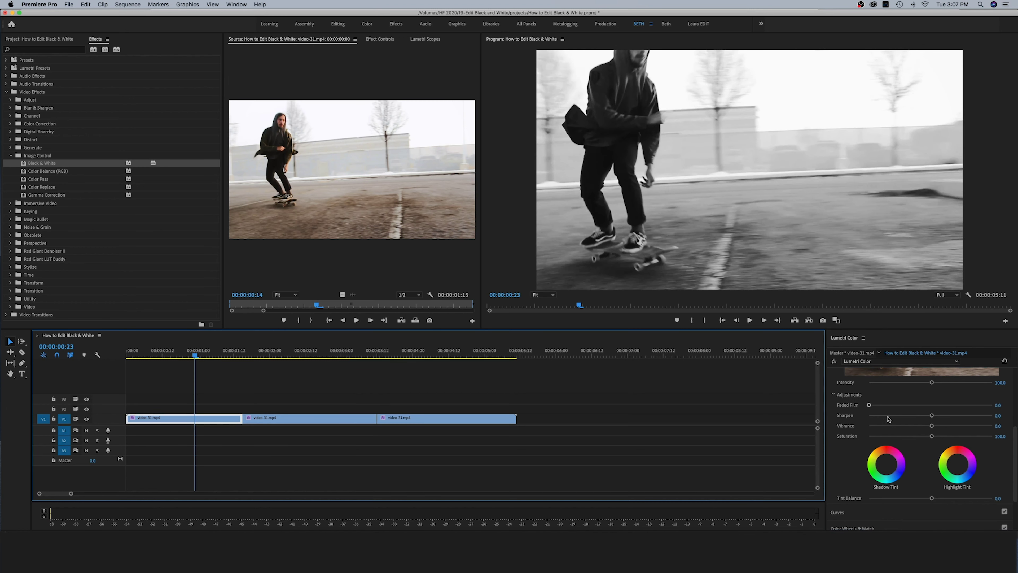
pyautogui.moveTo(869, 405); pyautogui.dragTo(925, 407)
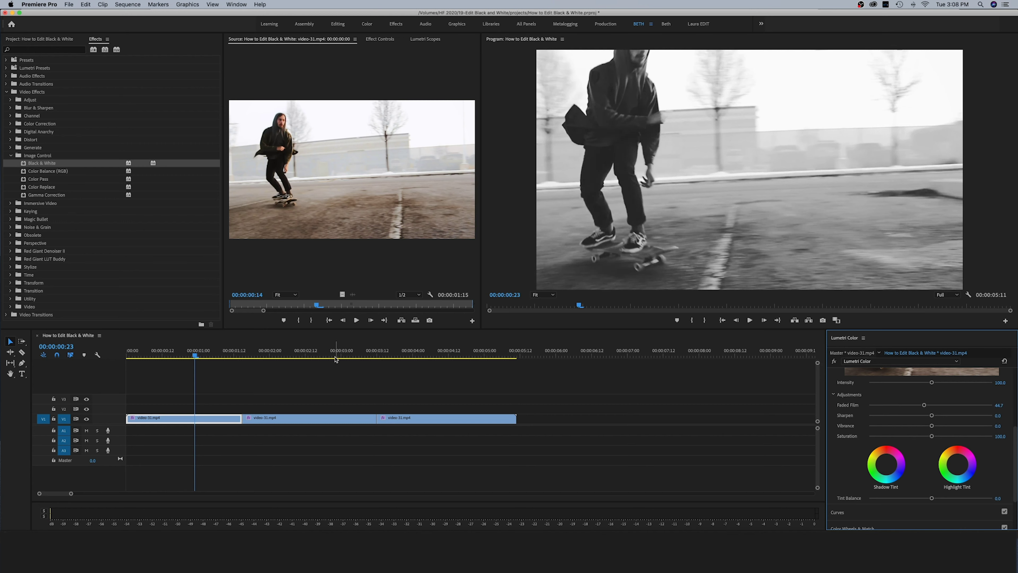
pyautogui.click(306, 352)
pyautogui.click(206, 351)
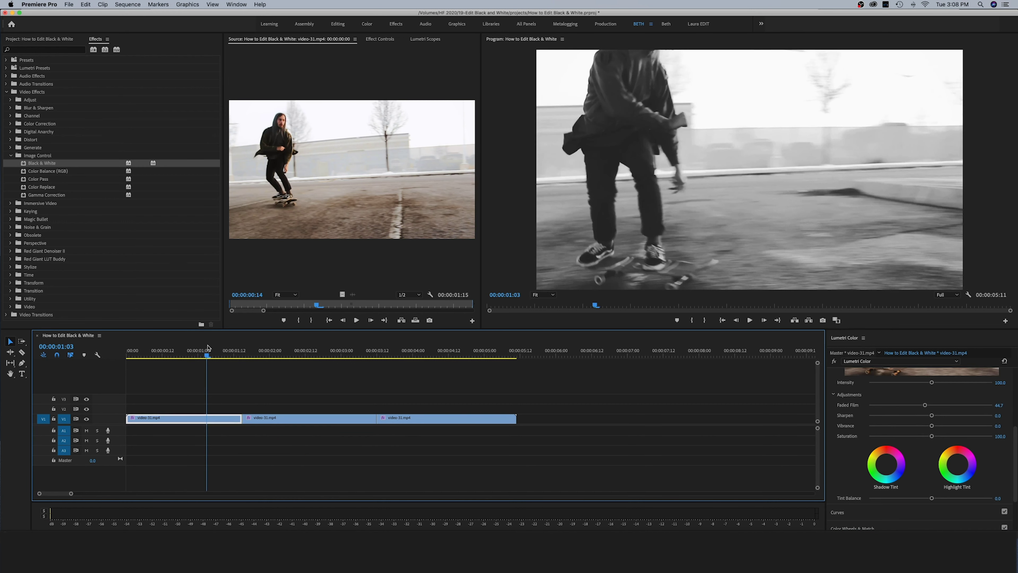
pyautogui.moveTo(156, 352); pyautogui.dragTo(192, 369)
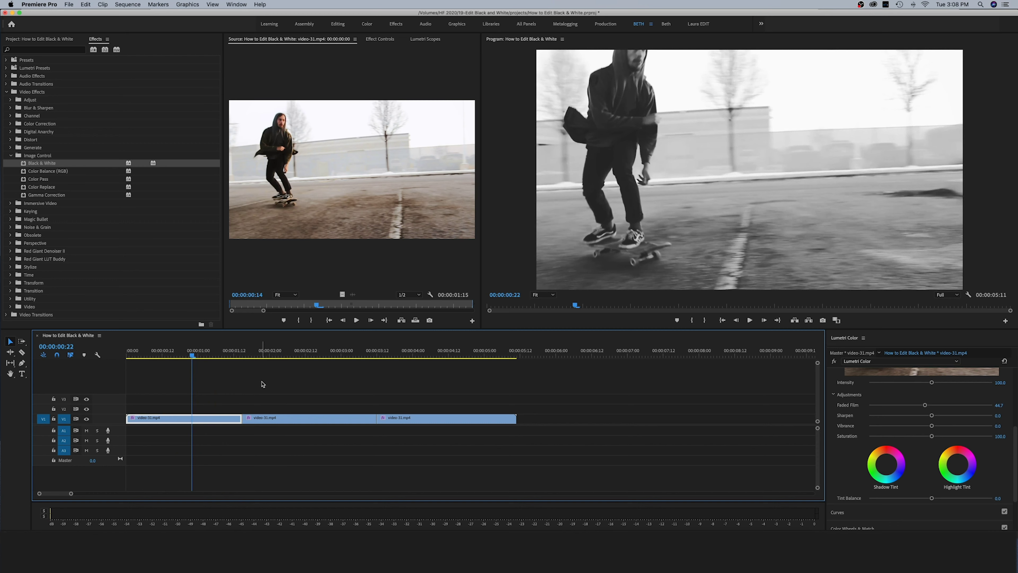
# - Return to the first clip's skater frame, then show the Project panel's sequences and footage bins
pyautogui.press('Down')
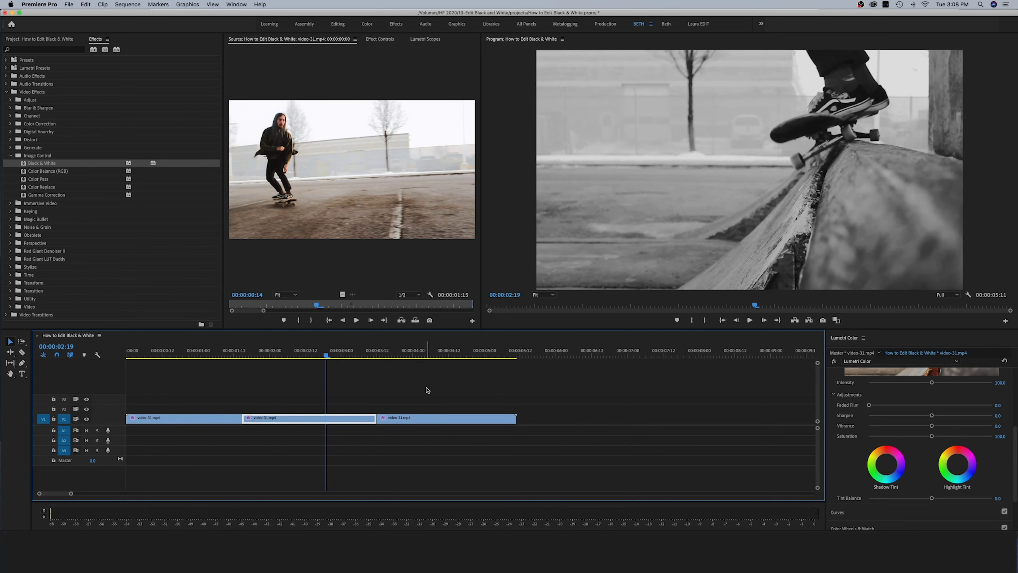
pyautogui.moveTo(324, 356); pyautogui.dragTo(180, 355)
pyautogui.click(268, 378)
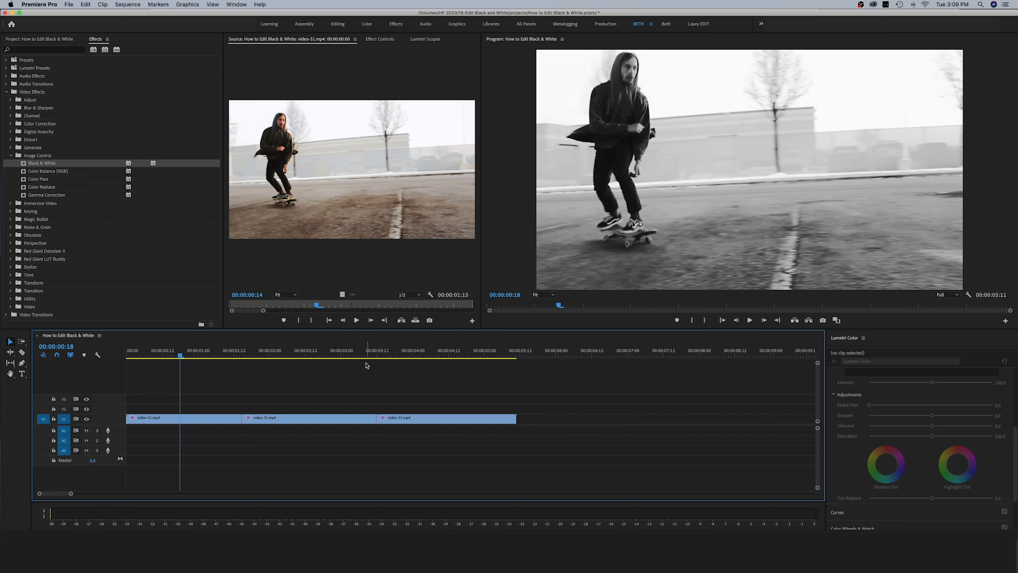
pyautogui.click(38, 40)
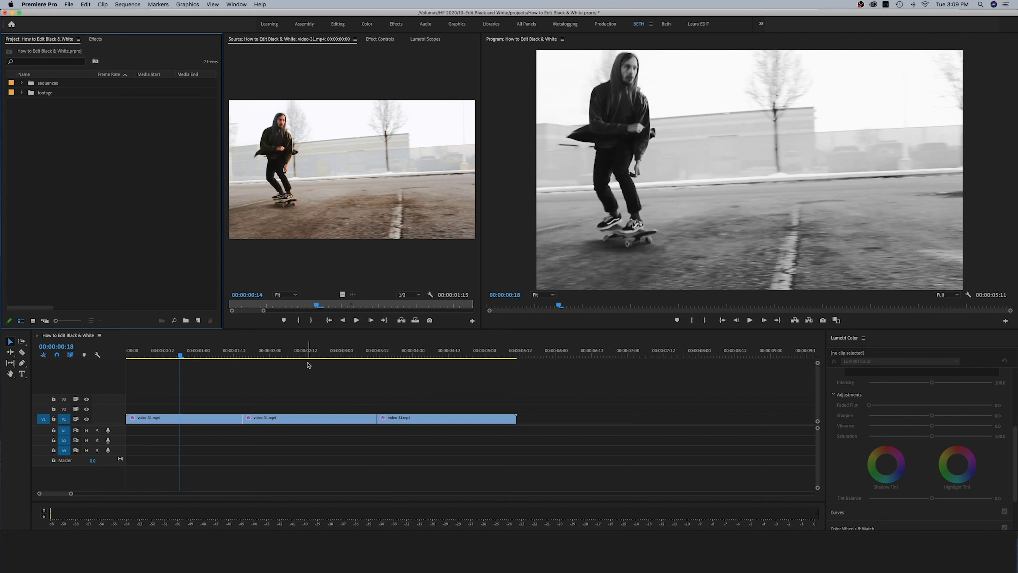
# - Create a 1920×1080 adjustment layer named 'Black and White Color' and place it on V2 above the clips
pyautogui.rightClick(42, 139)
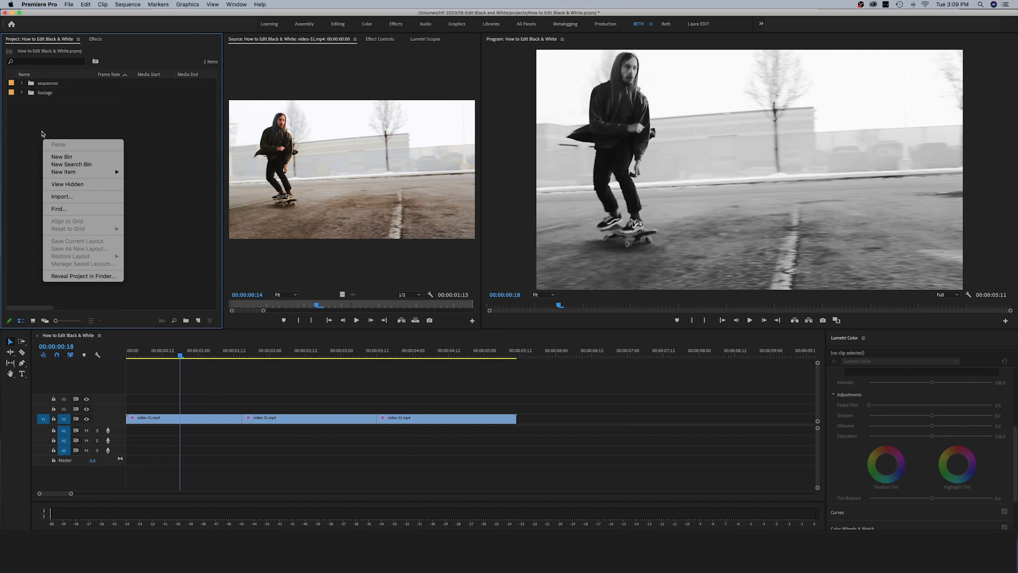
pyautogui.moveTo(86, 173)
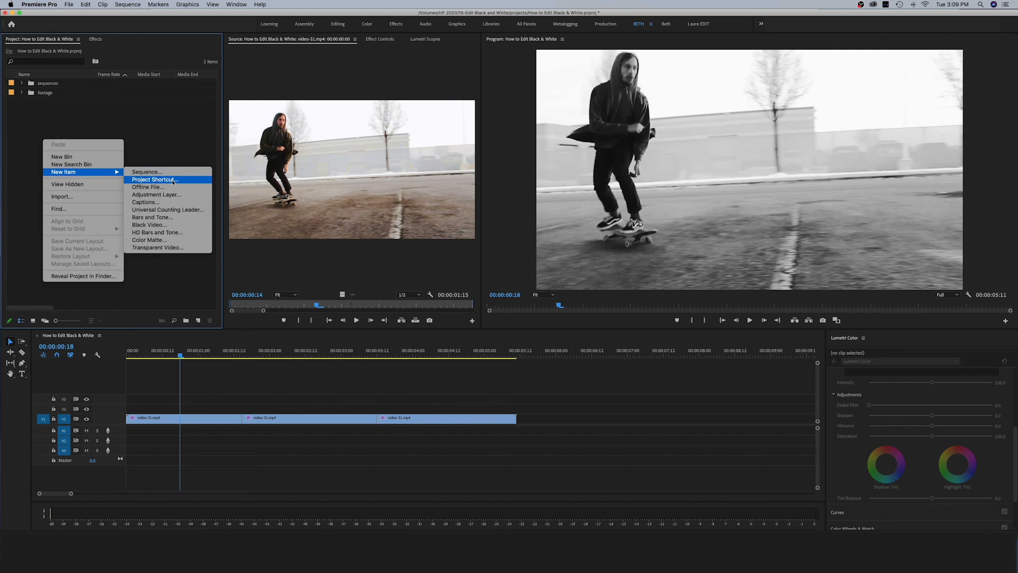
pyautogui.click(191, 195)
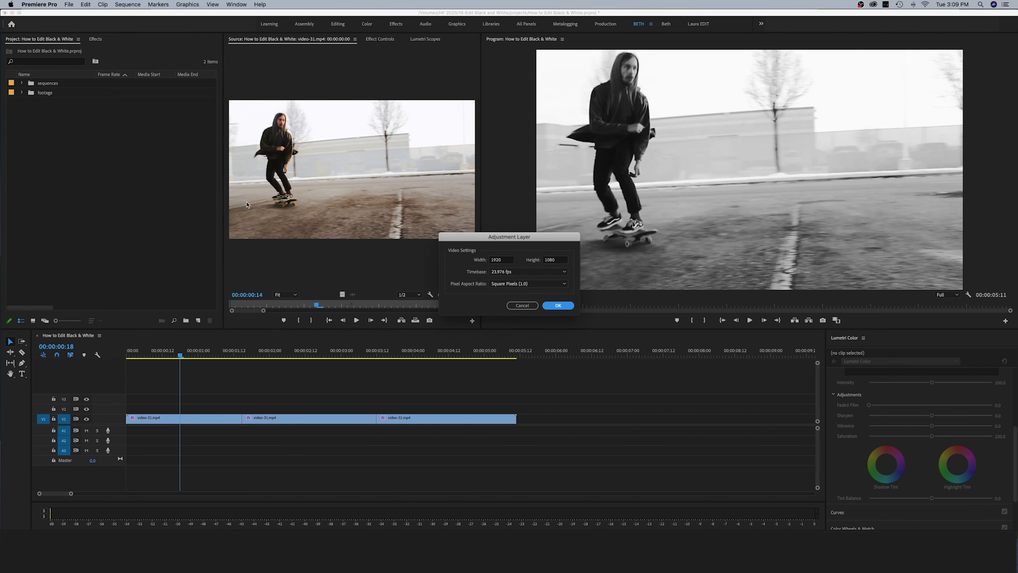
pyautogui.click(569, 306)
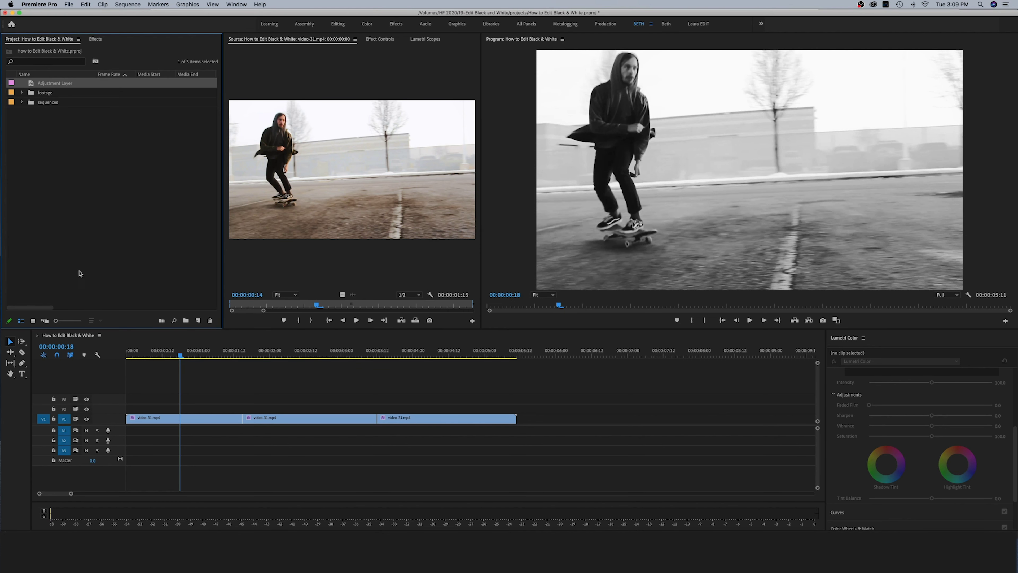
pyautogui.press('Return')
pyautogui.write('Black and White Color')
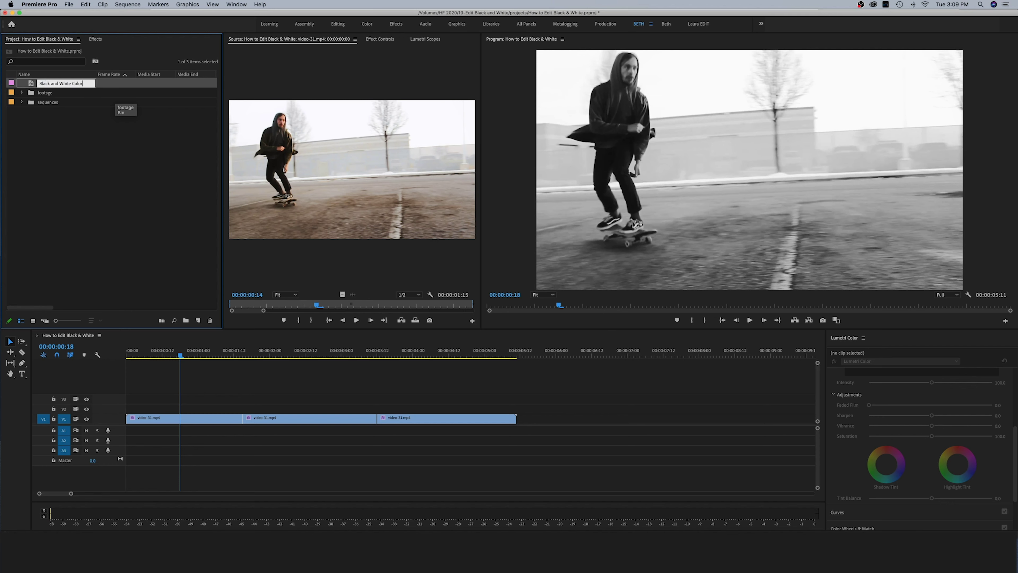
pyautogui.press('Return')
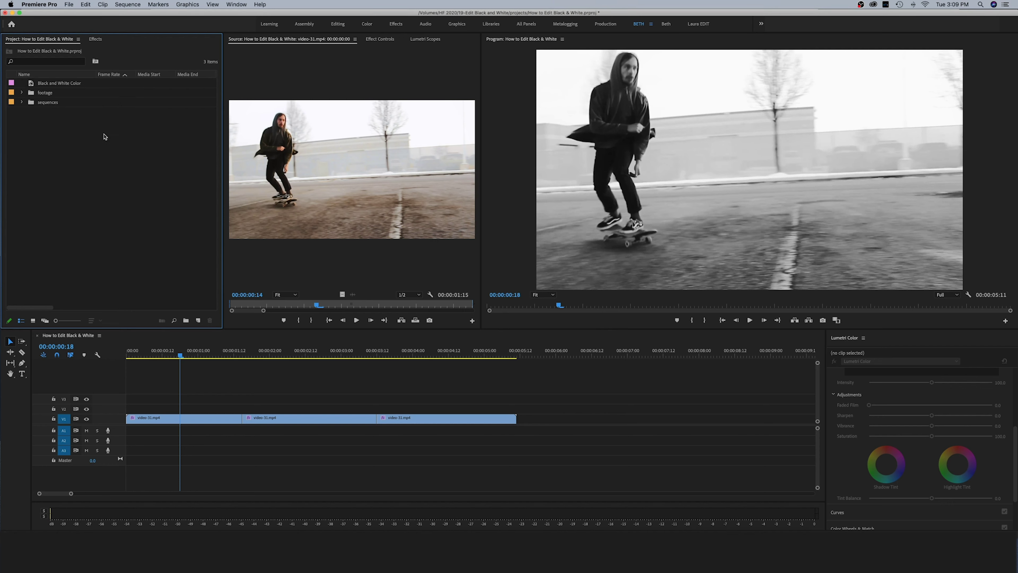
pyautogui.moveTo(58, 83); pyautogui.dragTo(201, 415)
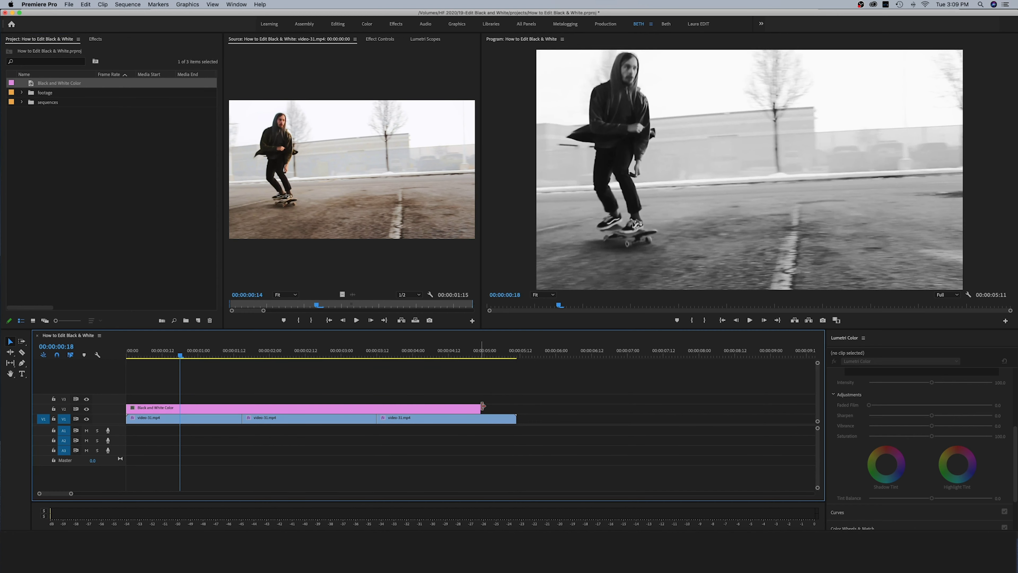
# - Stretch the adjustment layer across all three clips and show the first clip's Effect Controls
pyautogui.moveTo(483, 406); pyautogui.dragTo(516, 407)
pyautogui.click(188, 419)
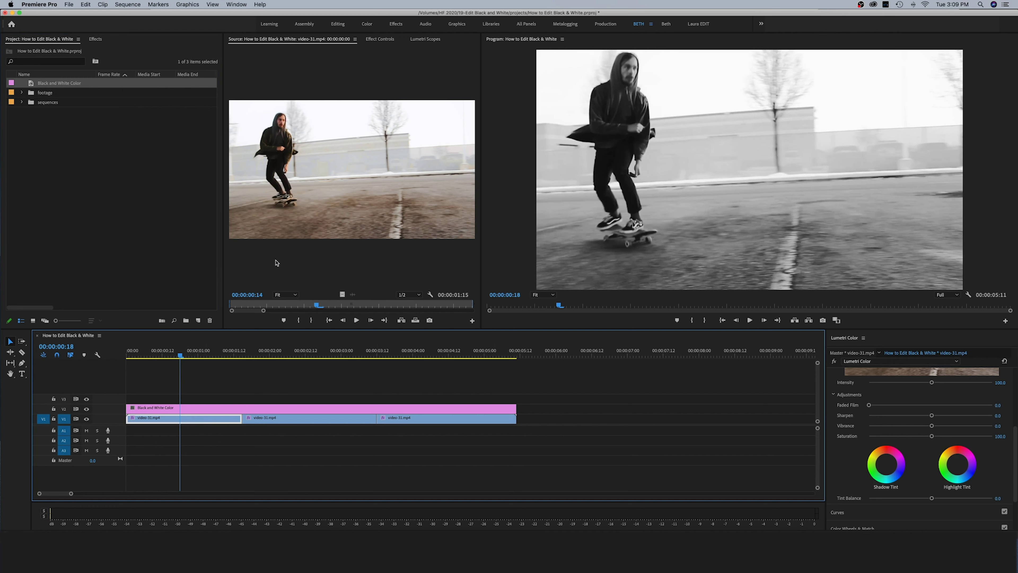
pyautogui.click(381, 40)
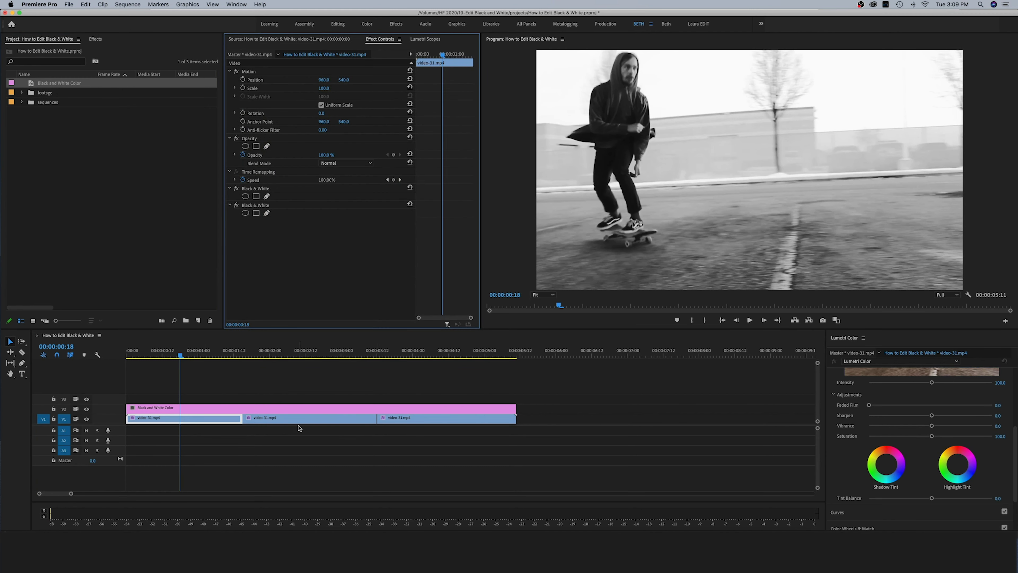
# - Delete both Black & White effects and the Lumetri Color effect from the second clip
pyautogui.click(305, 419)
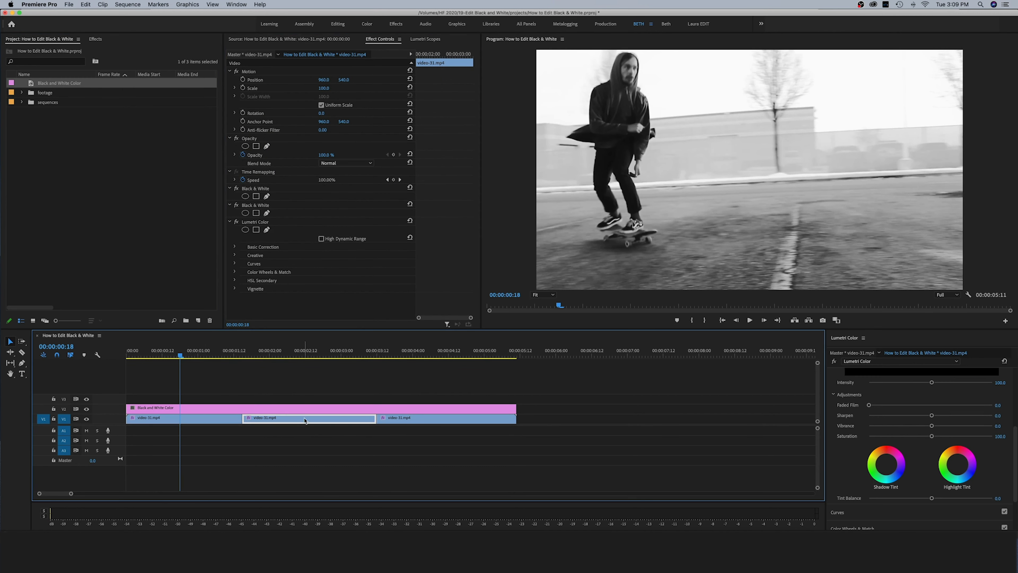
pyautogui.click(257, 206)
pyautogui.press('BackSpace')
pyautogui.click(257, 190)
pyautogui.press('BackSpace')
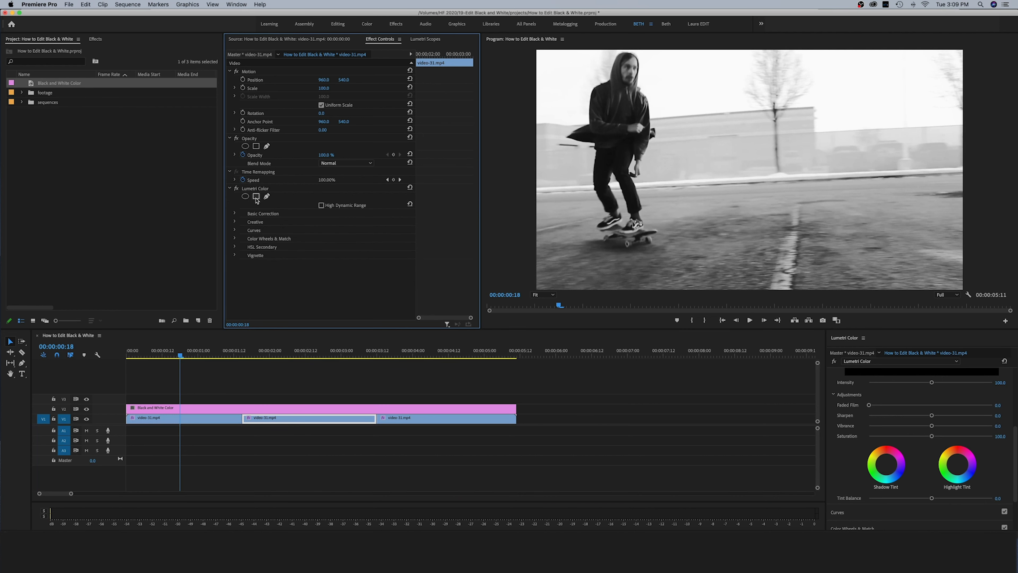
pyautogui.click(257, 191)
pyautogui.press('BackSpace')
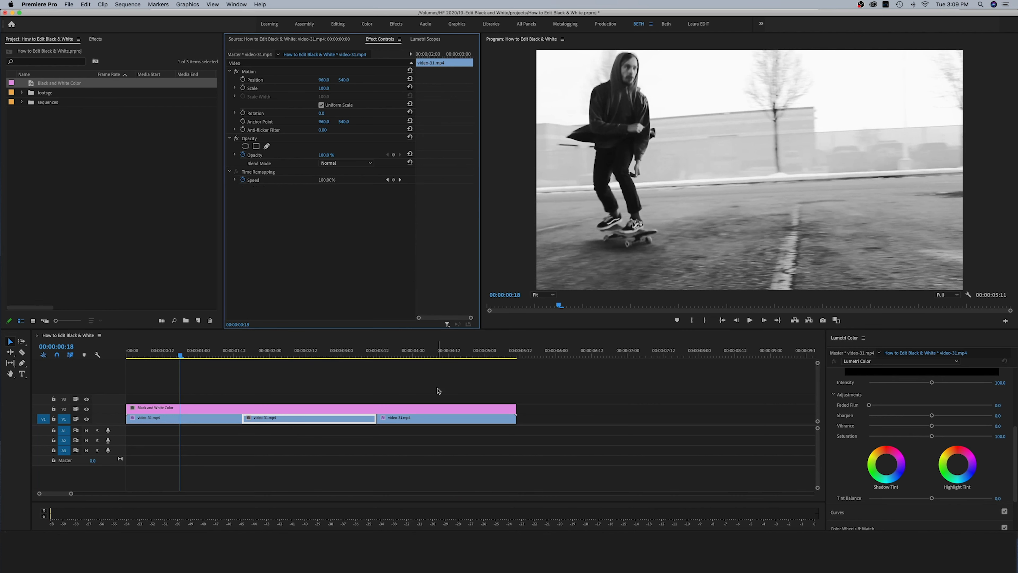
# - Delete both Black & White effects from the third clip
pyautogui.click(418, 352)
pyautogui.click(247, 186)
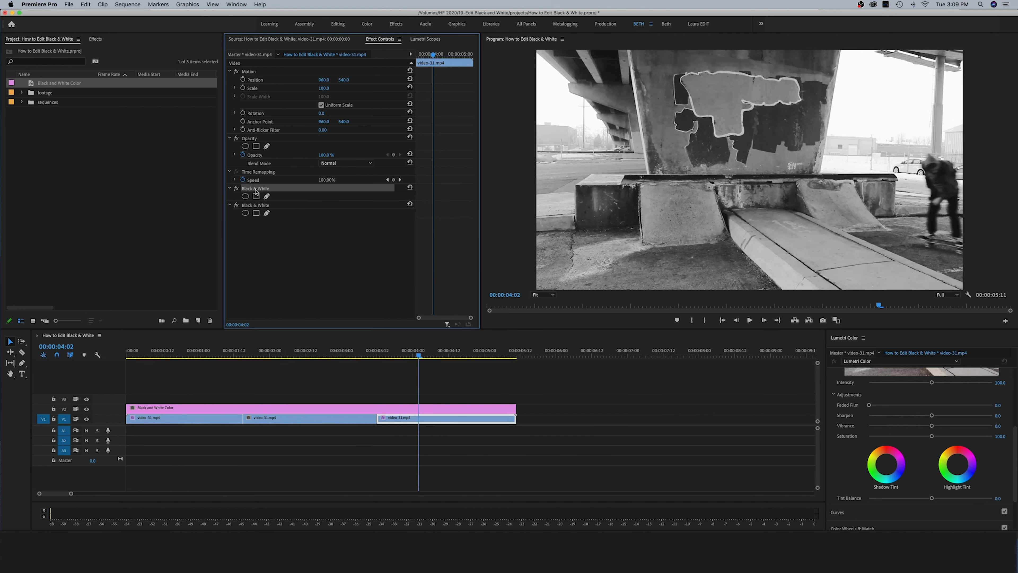
pyautogui.press('BackSpace')
pyautogui.click(248, 197)
pyautogui.press('BackSpace')
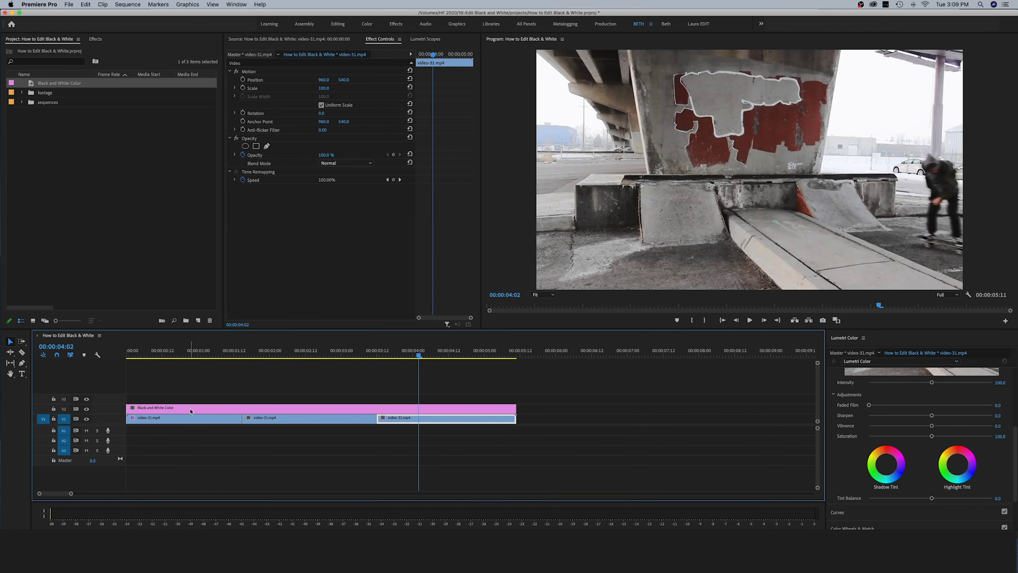
# - Delete the first clip's two Black & White effects, then deselect it
pyautogui.click(183, 353)
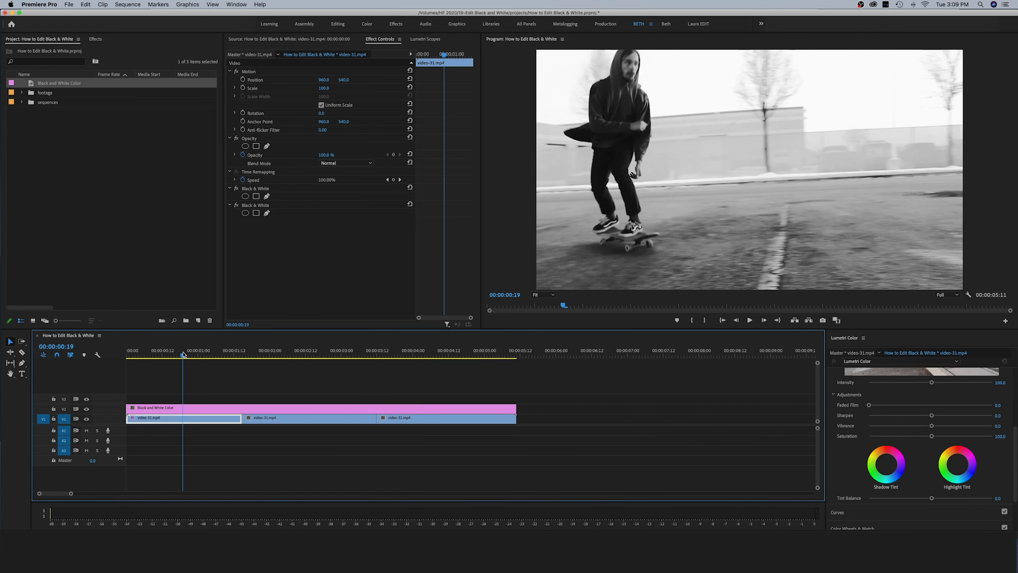
pyautogui.click(250, 188)
pyautogui.press('BackSpace')
pyautogui.click(250, 188)
pyautogui.press('BackSpace')
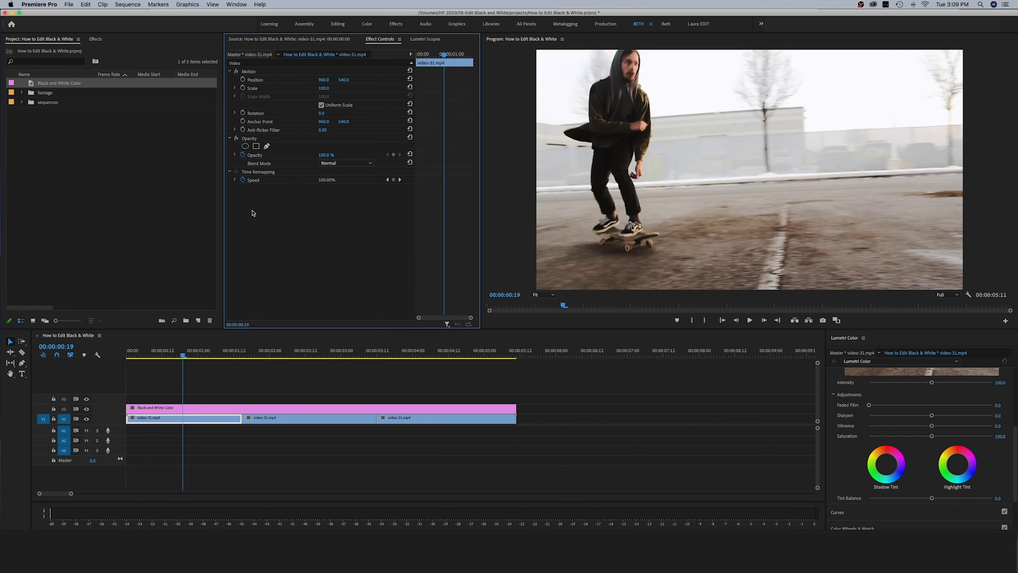
pyautogui.click(231, 382)
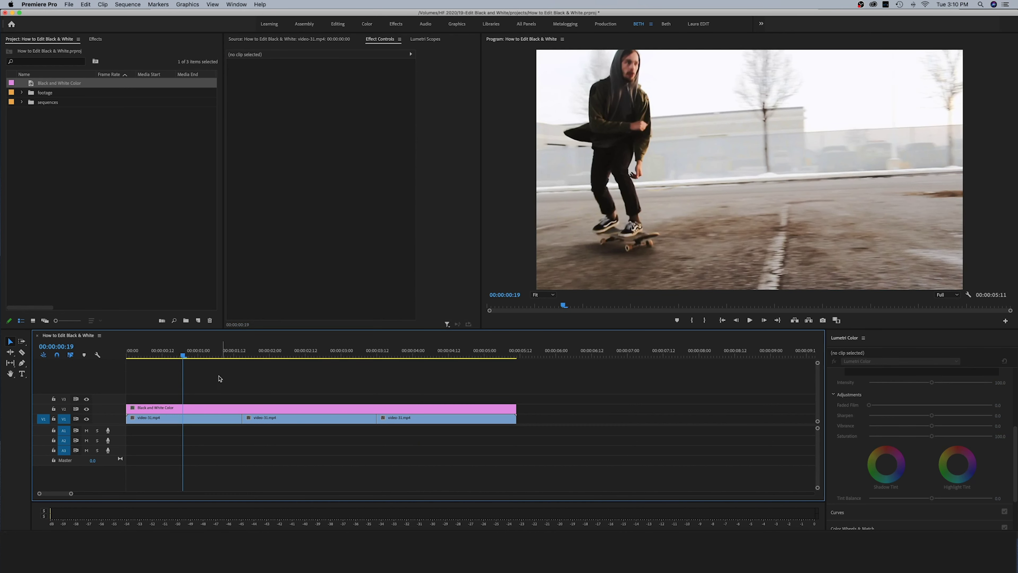
# - Check the third skate clip's effects, then reselect the Black and White Color adjustment layer
pyautogui.click(206, 409)
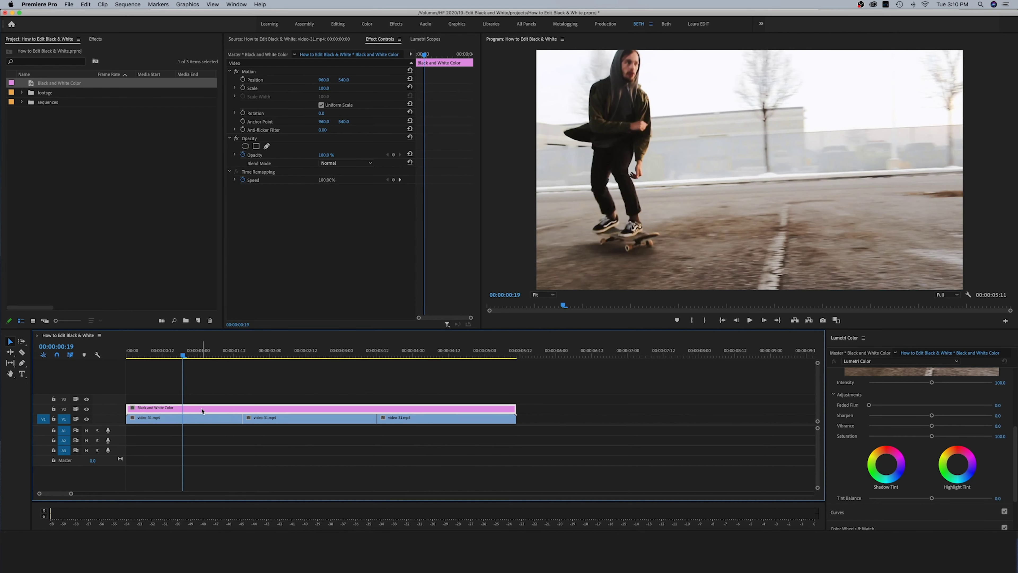
pyautogui.click(227, 421)
pyautogui.click(426, 423)
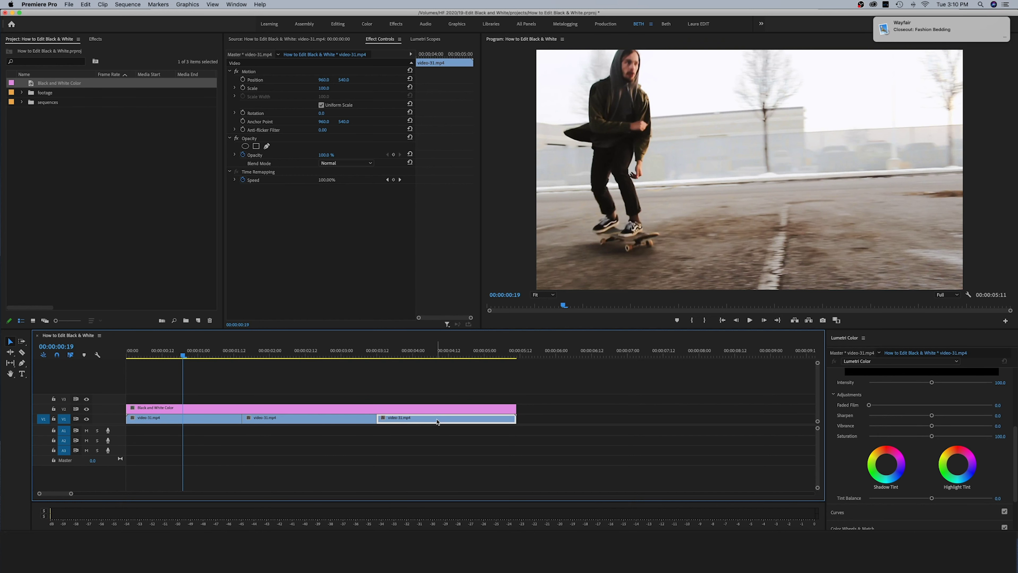
pyautogui.click(271, 398)
pyautogui.click(188, 406)
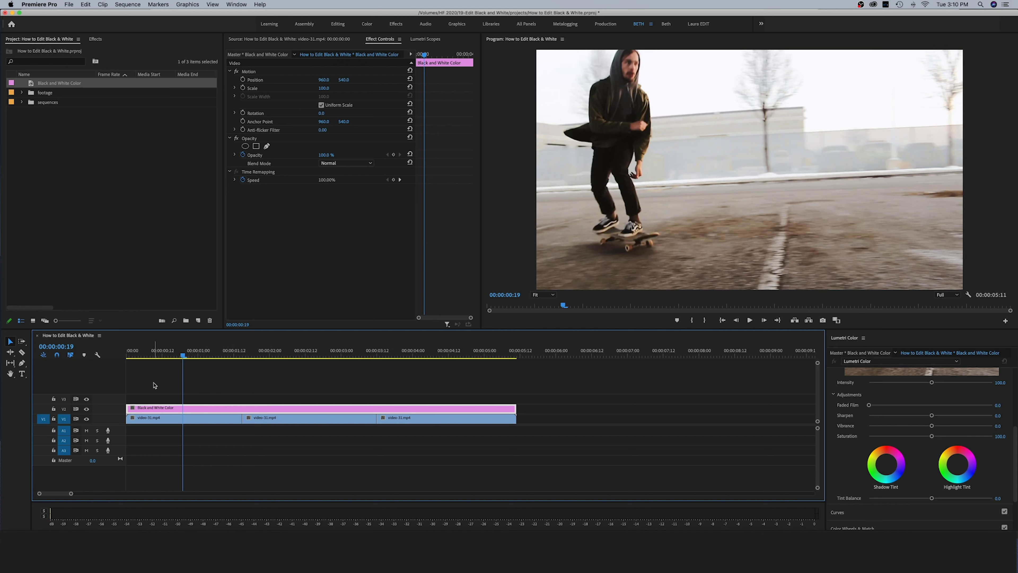
# - Apply the Black & White video effect to the adjustment layer
pyautogui.click(96, 37)
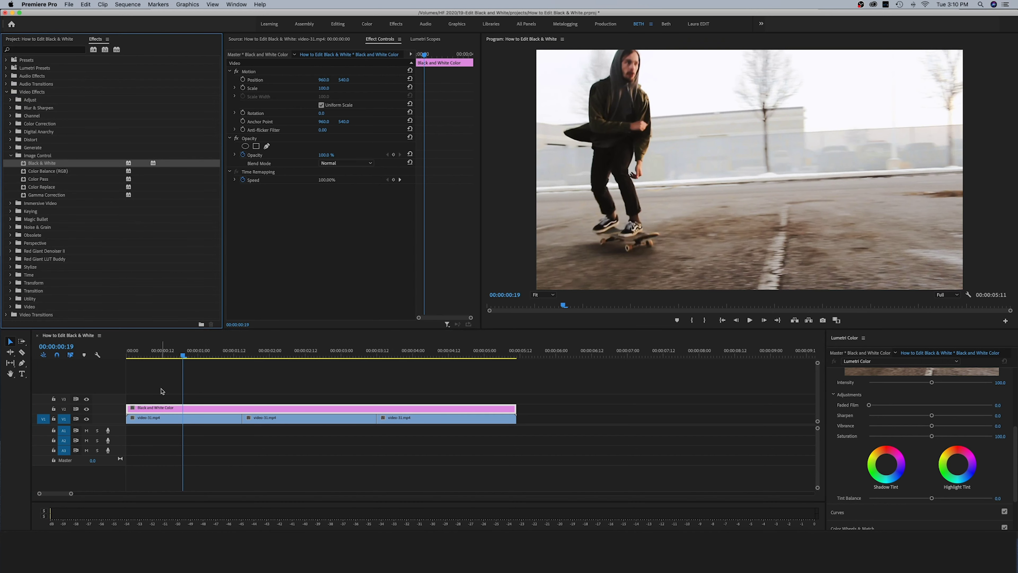
pyautogui.click(109, 376)
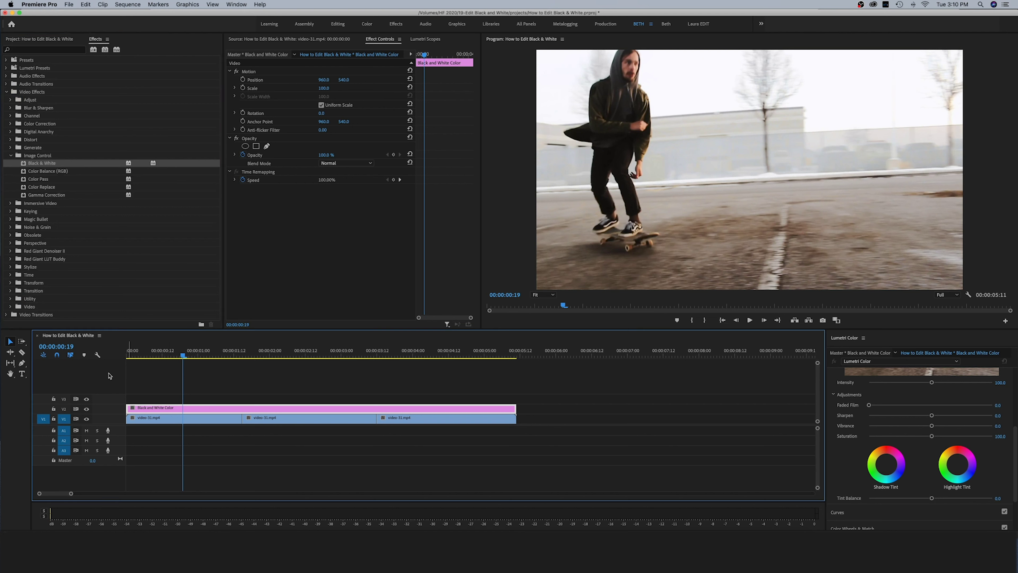
pyautogui.doubleClick(26, 163)
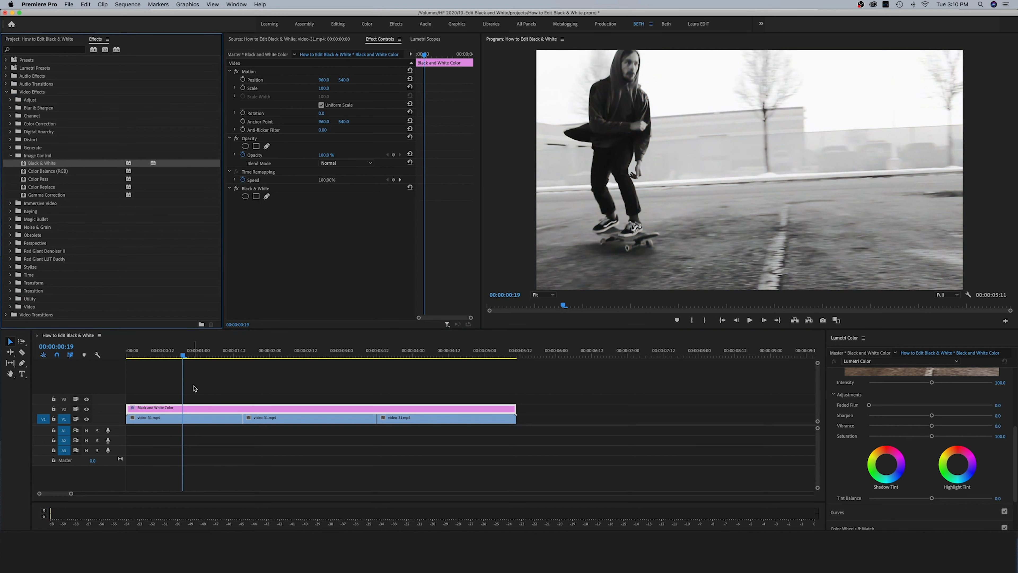
# - Preview the three skate clips at 00:00:02:05, 00:00:04:08 and 00:00:01:02
pyautogui.click(285, 348)
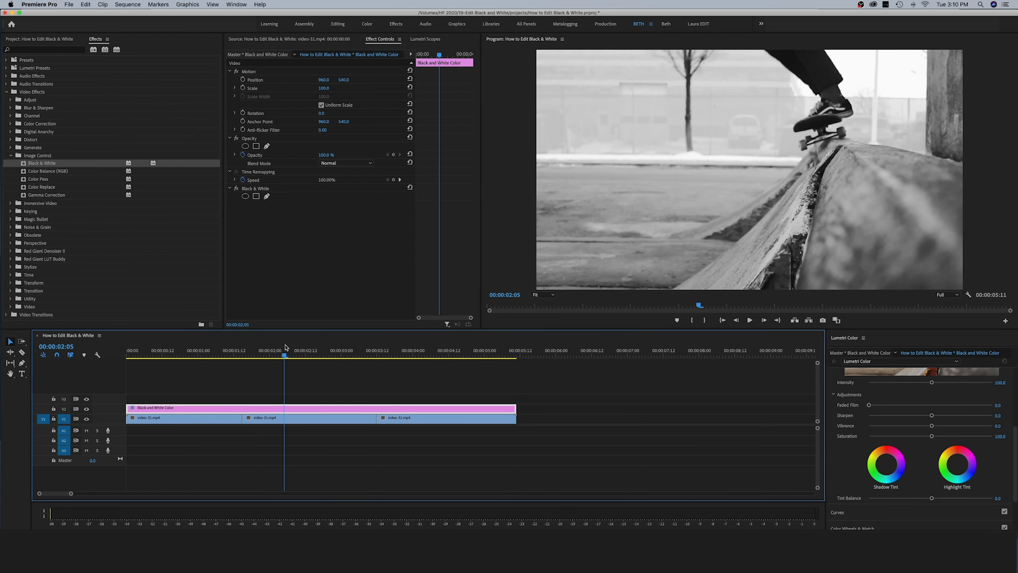
pyautogui.click(438, 351)
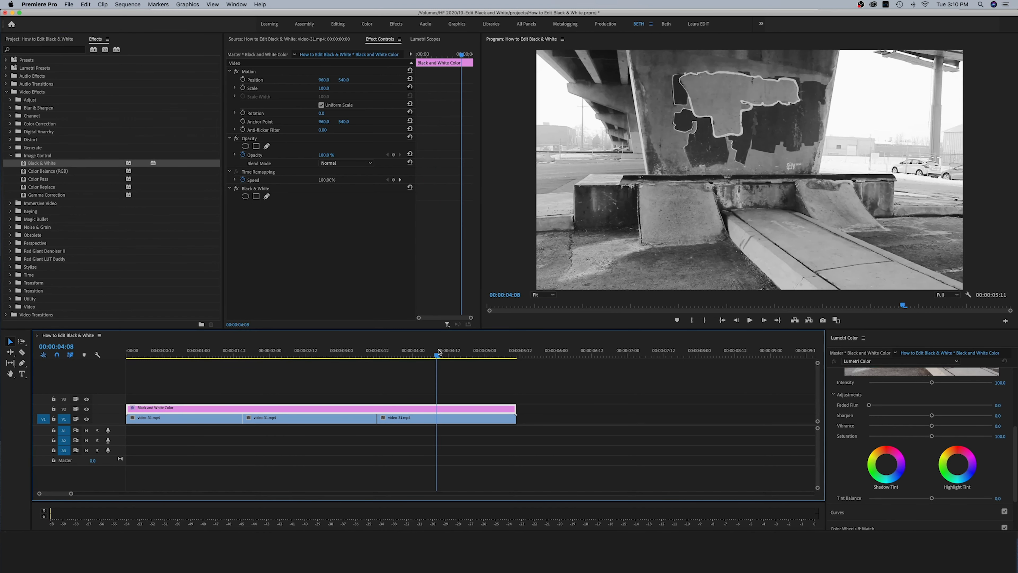
pyautogui.click(340, 352)
pyautogui.click(205, 352)
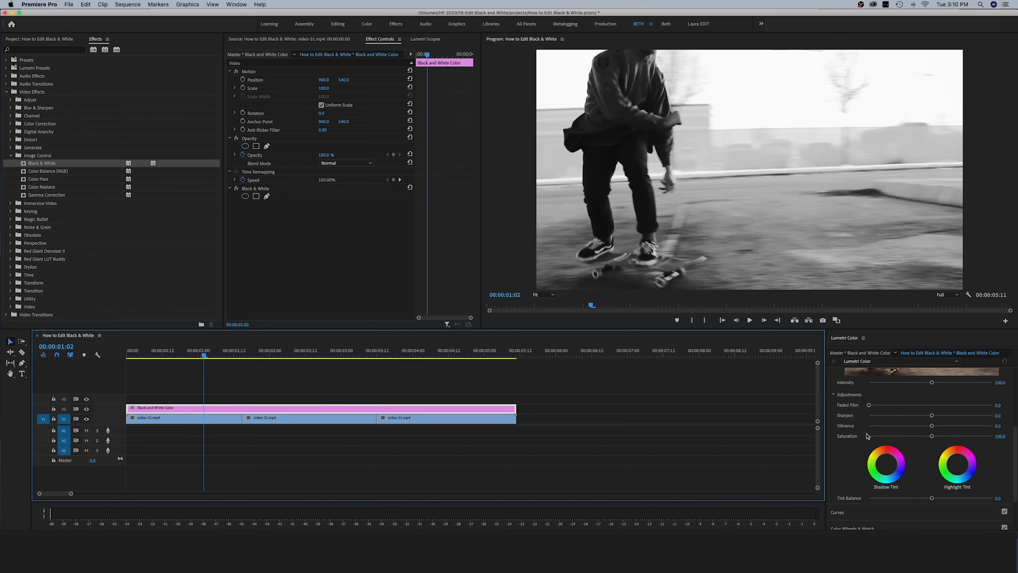
# - In Lumetri Color, collapse Creative, expand Basic Correction and lower Whites to -37.6
pyautogui.scroll(5, 866, 435)
pyautogui.click(840, 389)
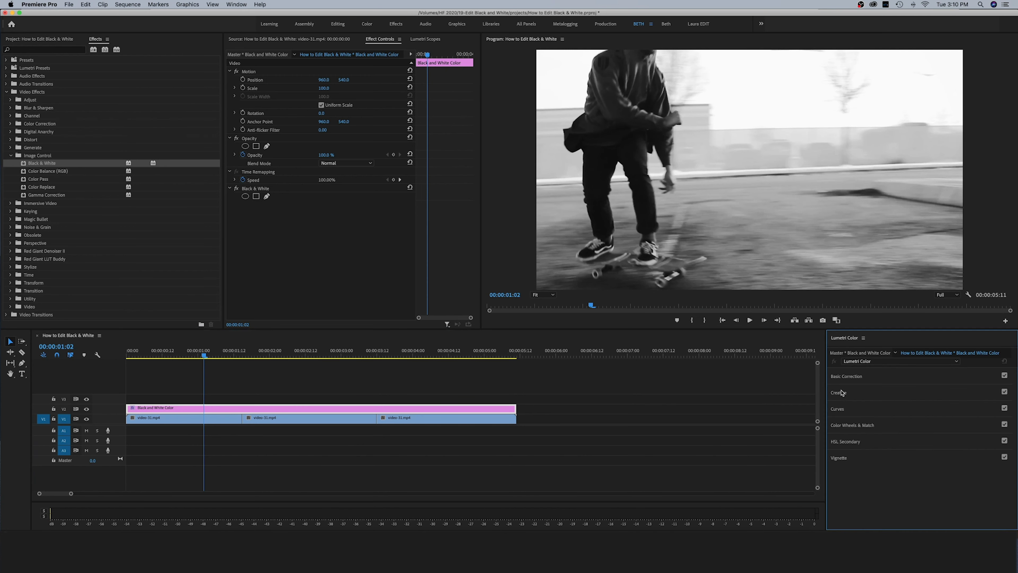
pyautogui.click(853, 379)
pyautogui.scroll(-3, 853, 467)
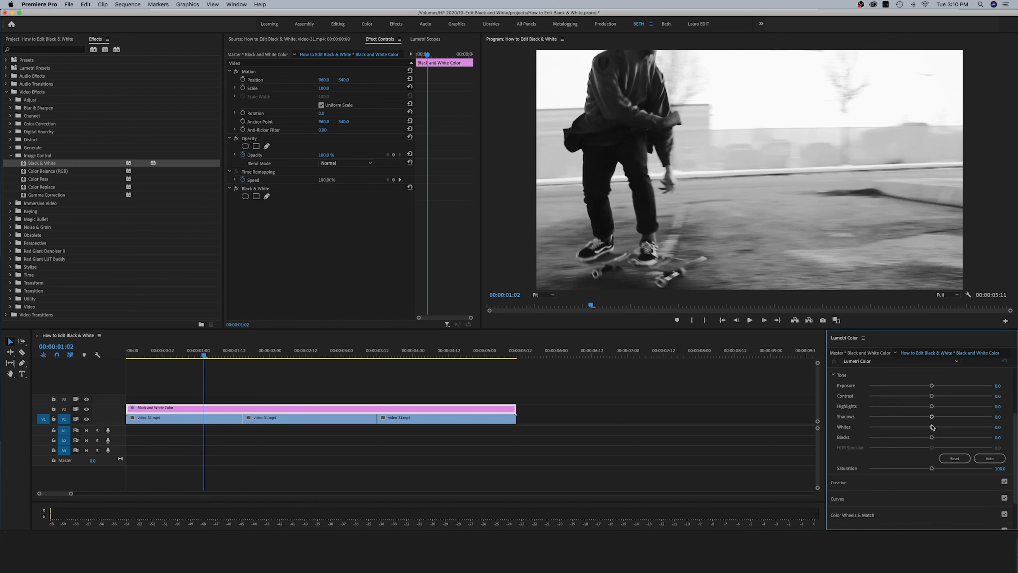
pyautogui.moveTo(932, 427)
pyautogui.mouseDown()
pyautogui.moveTo(907, 427)
pyautogui.moveTo(945, 437)
pyautogui.mouseUp()
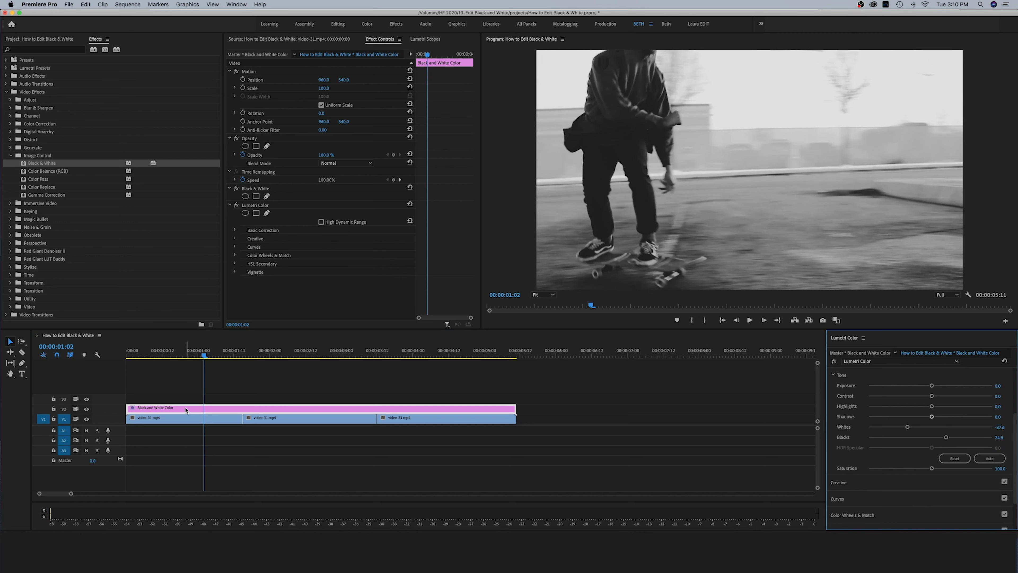
pyautogui.click(174, 353)
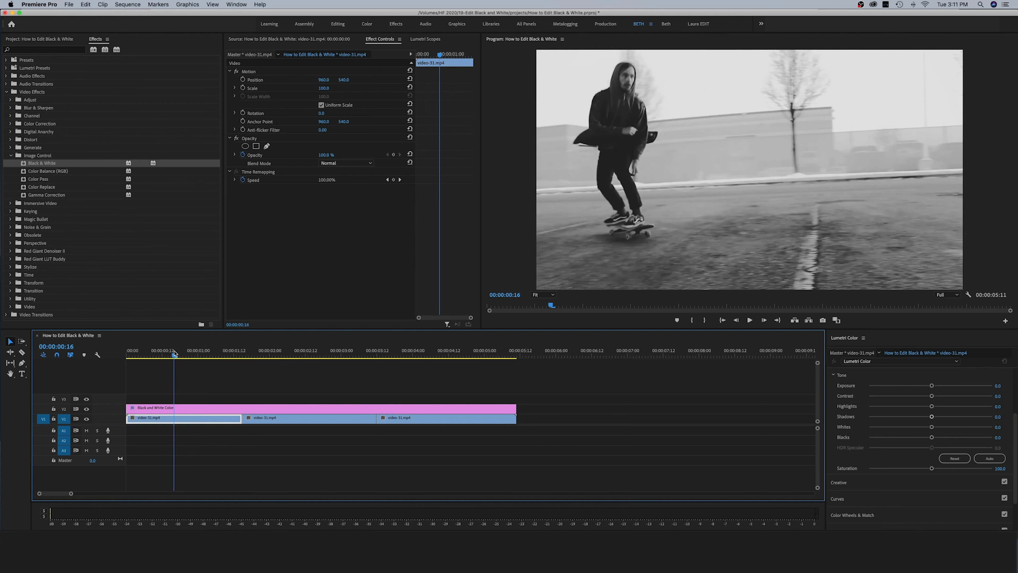
pyautogui.click(297, 353)
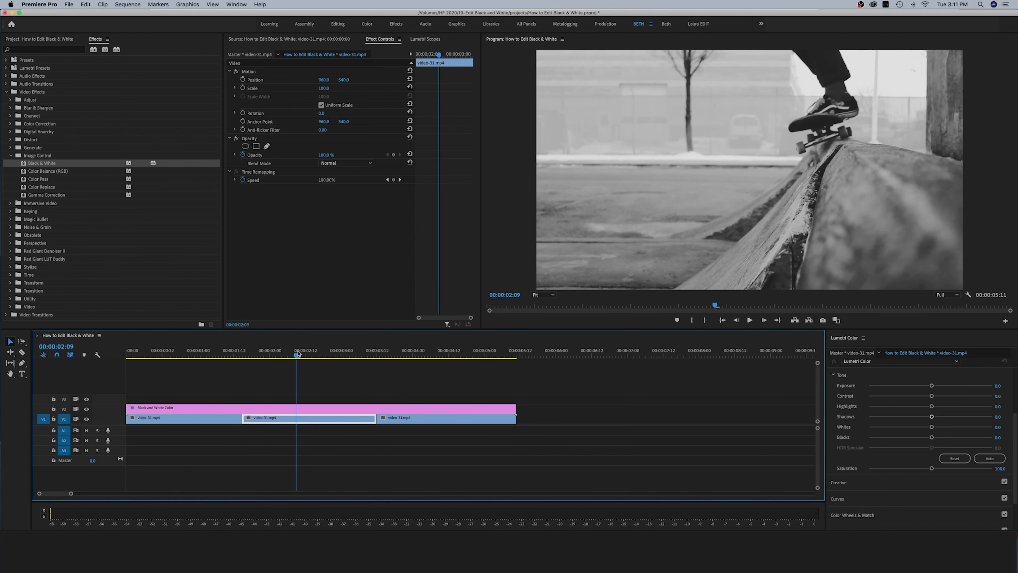
pyautogui.click(338, 353)
pyautogui.click(402, 352)
pyautogui.click(442, 353)
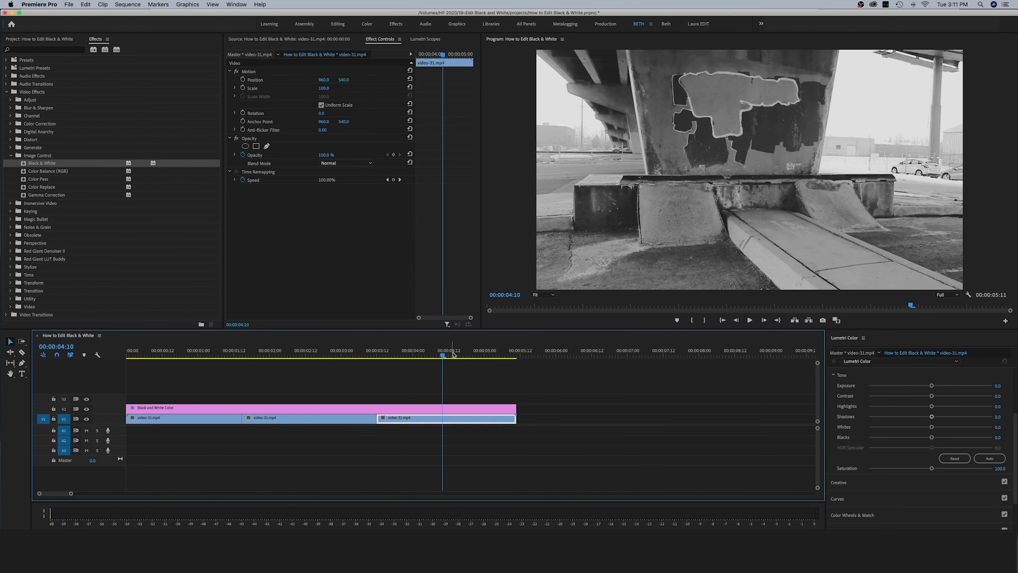
pyautogui.click(479, 353)
pyautogui.click(432, 354)
pyautogui.click(409, 355)
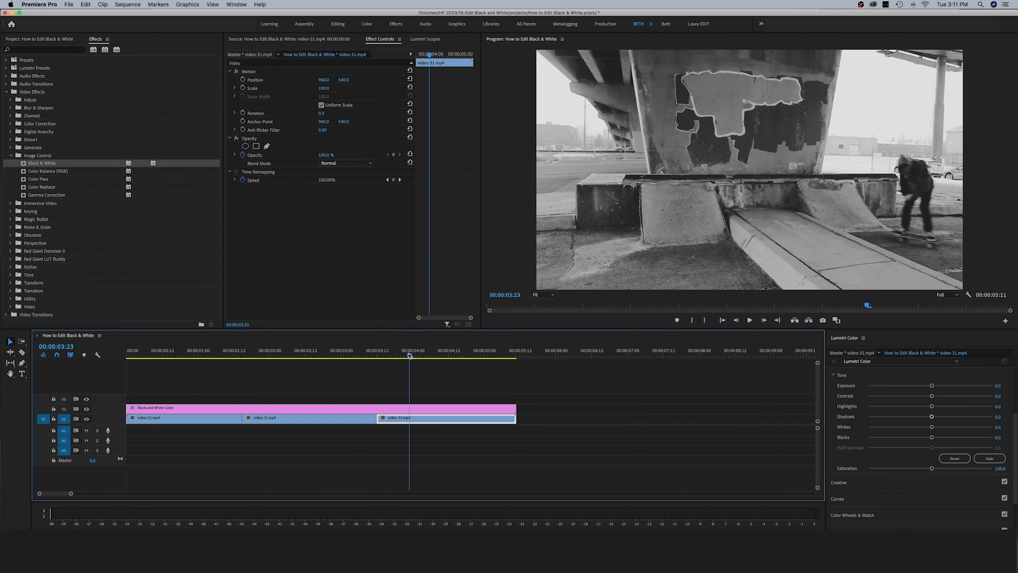
pyautogui.click(381, 357)
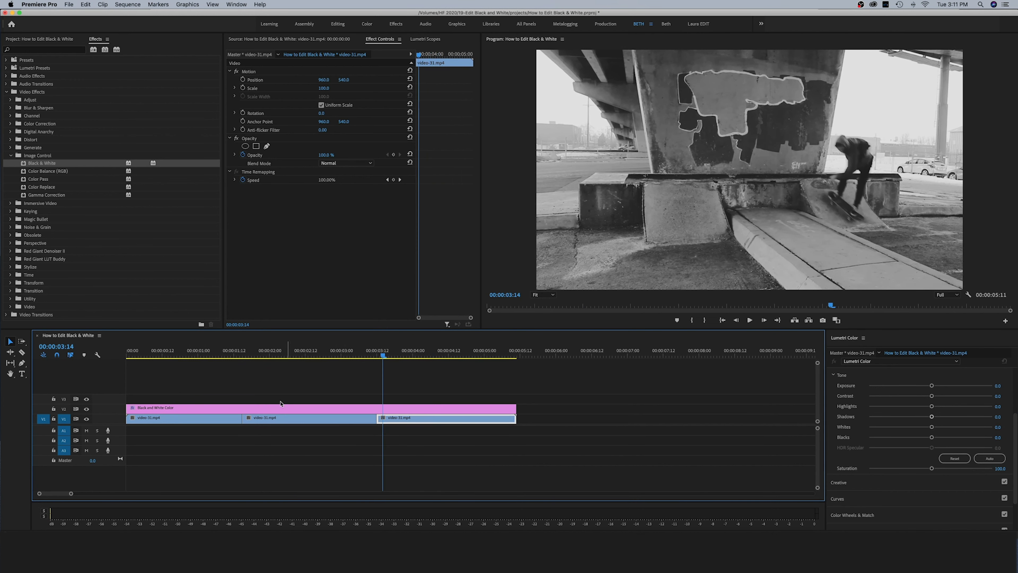
pyautogui.click(195, 419)
pyautogui.click(177, 354)
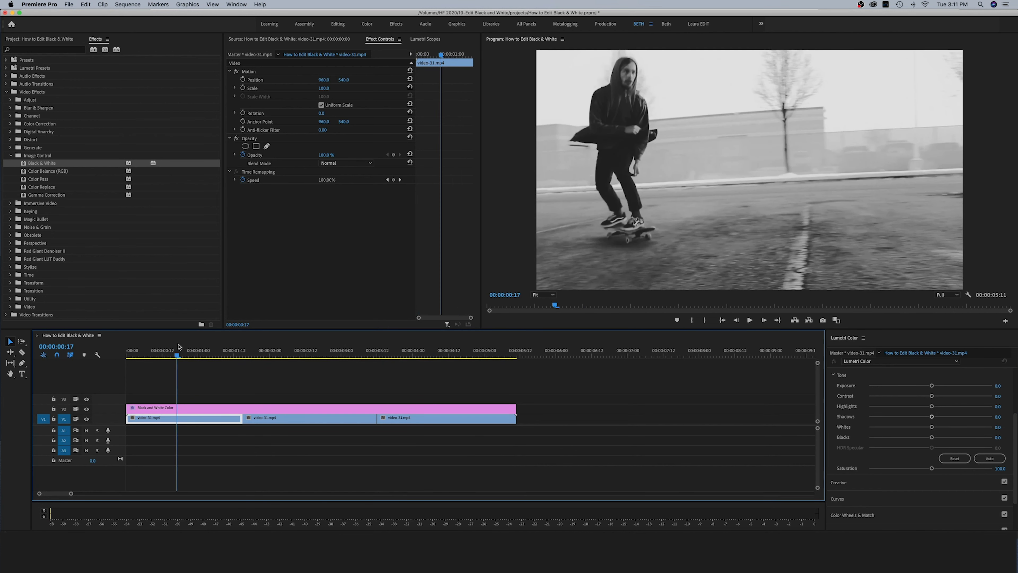
pyautogui.click(325, 354)
pyautogui.click(437, 354)
pyautogui.click(303, 355)
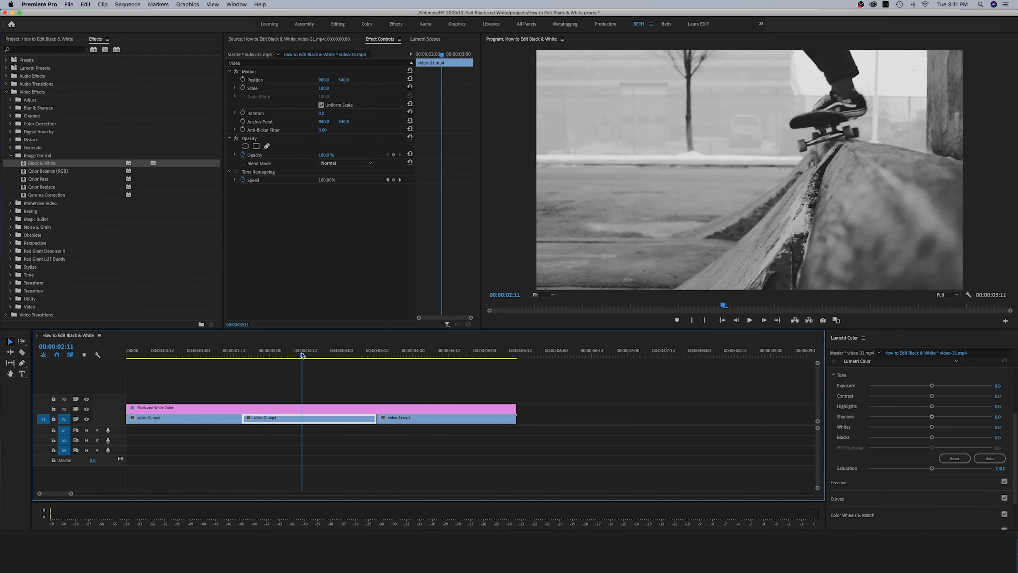
pyautogui.click(205, 355)
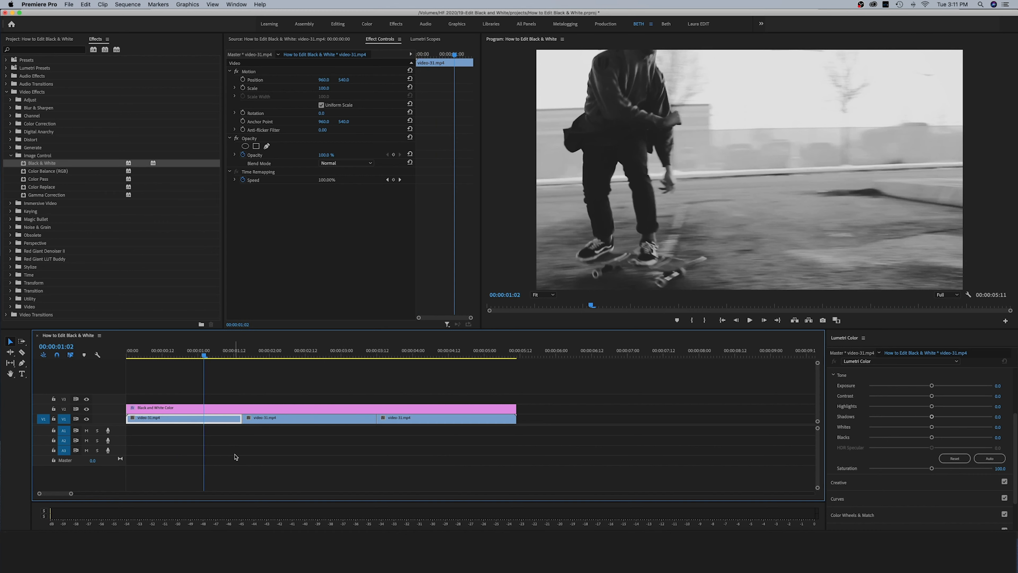
pyautogui.click(186, 354)
pyautogui.moveTo(186, 356); pyautogui.dragTo(412, 356)
pyautogui.click(447, 384)
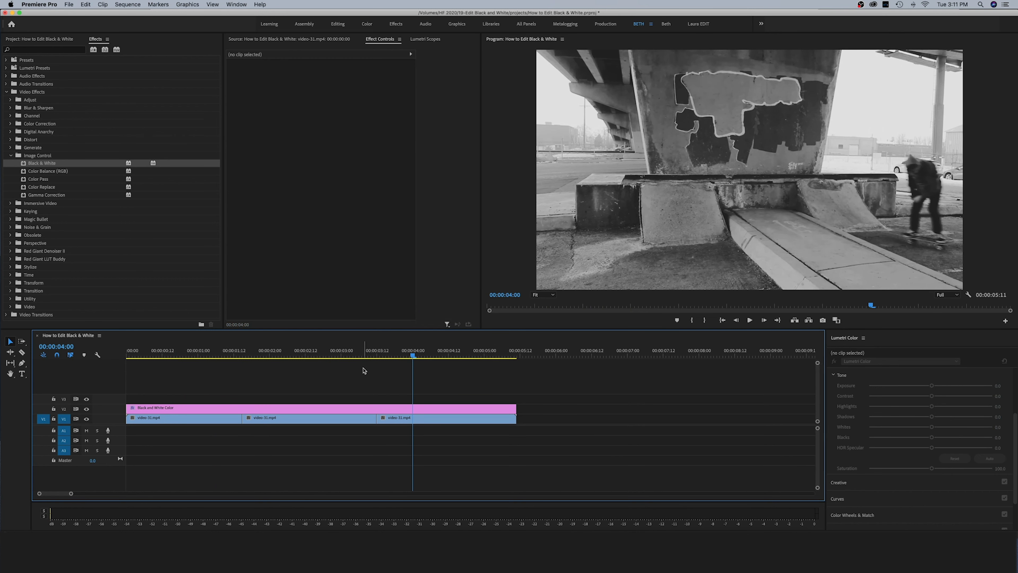
pyautogui.moveTo(336, 356); pyautogui.dragTo(194, 356)
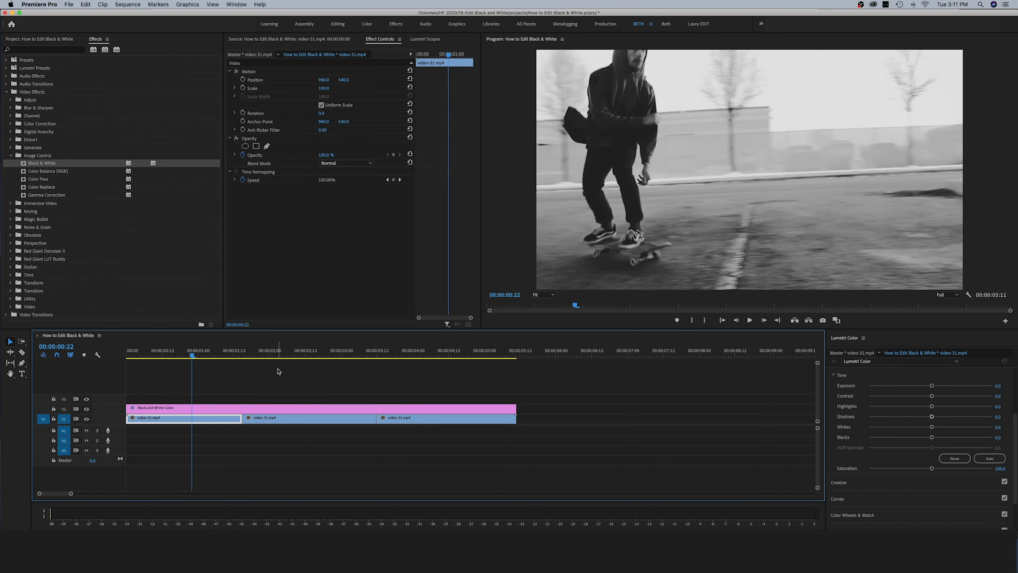
pyautogui.click(344, 375)
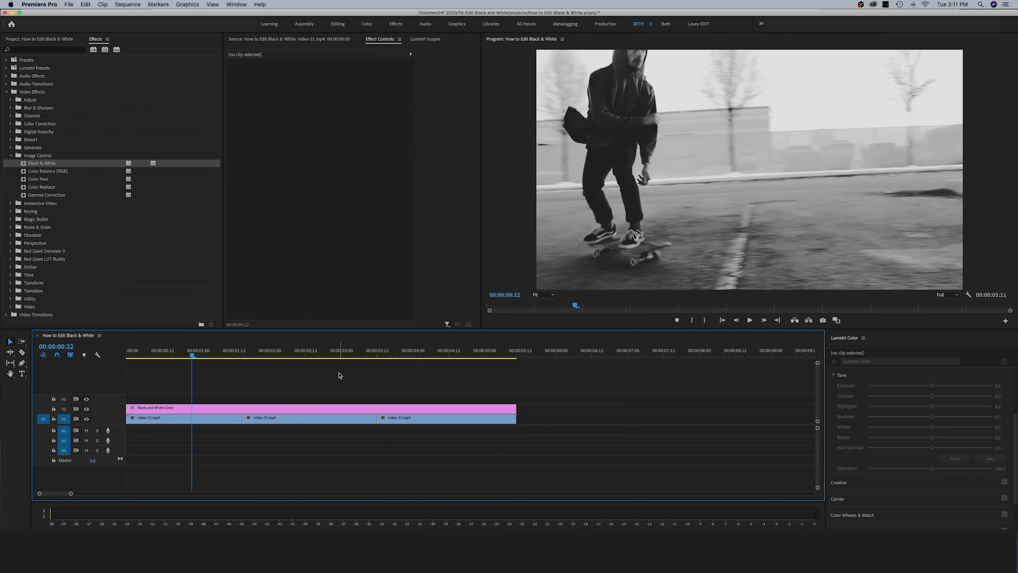